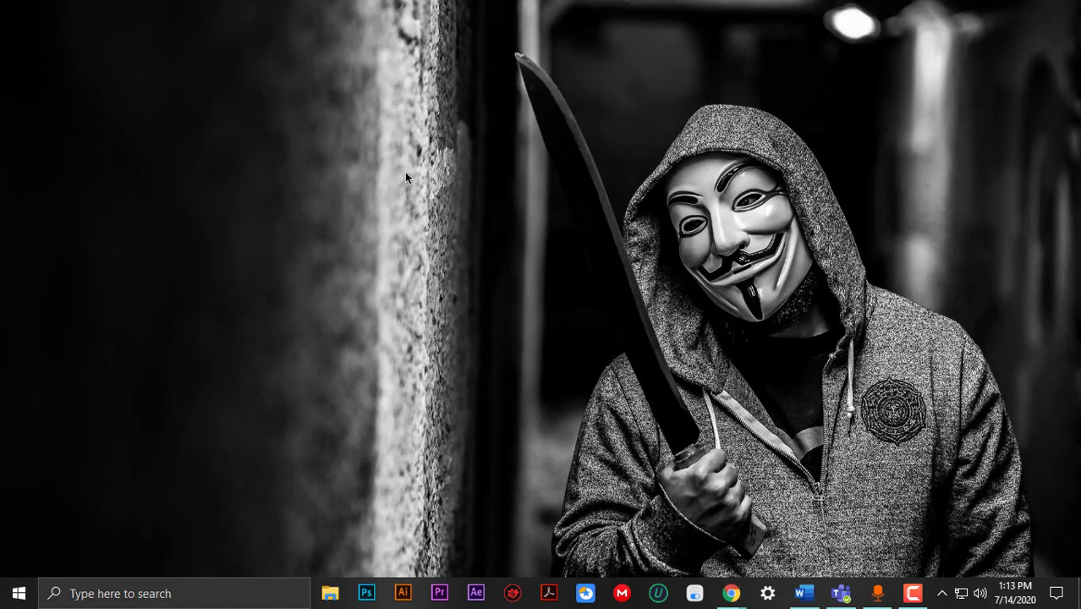
left_click(803, 593)
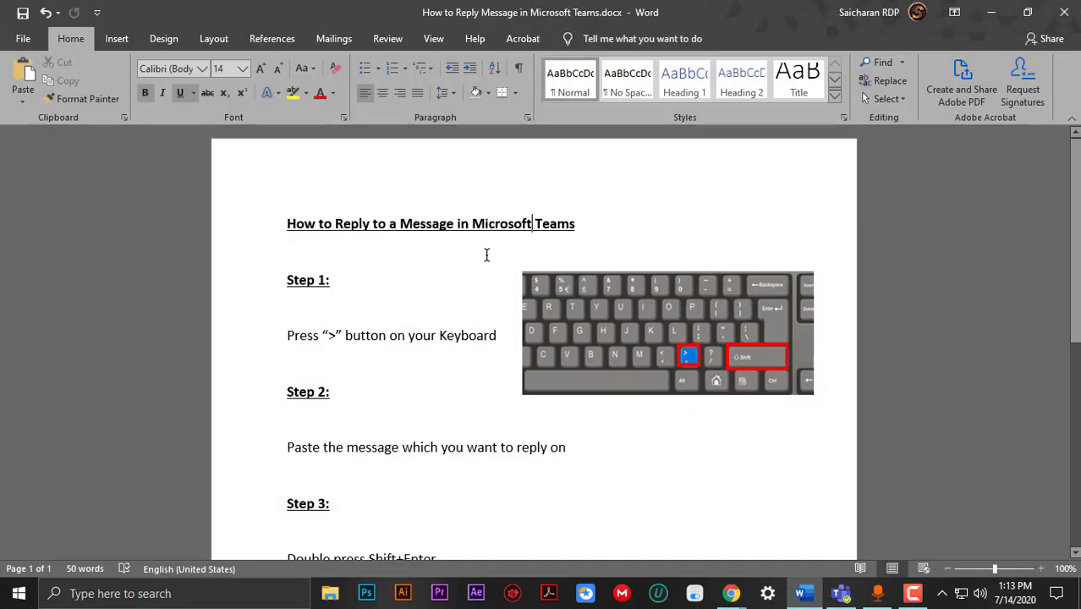
left_click_drag(295, 224, 634, 223)
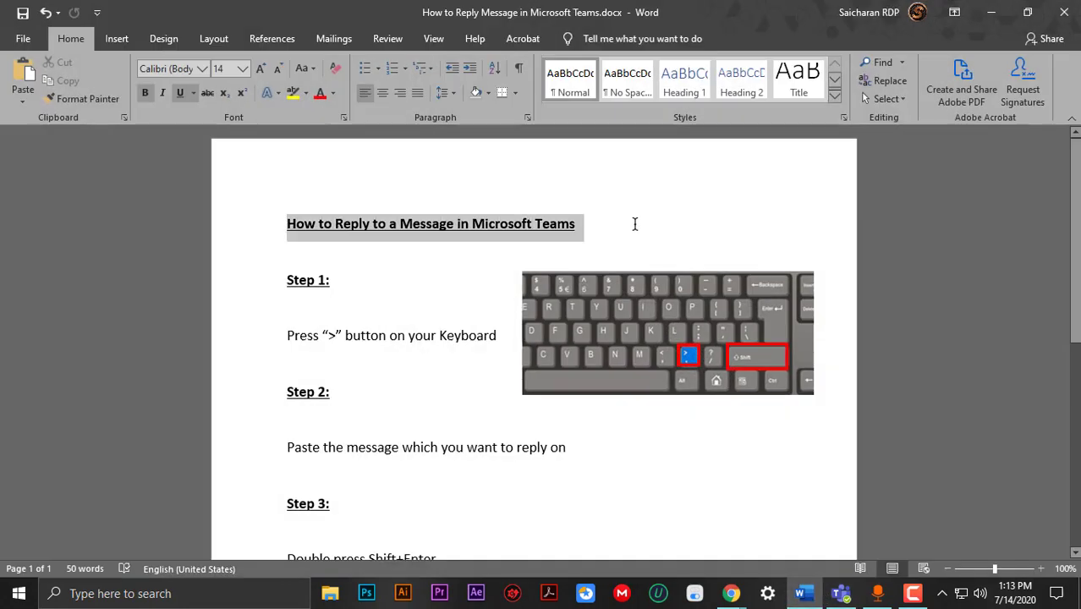
left_click(578, 226)
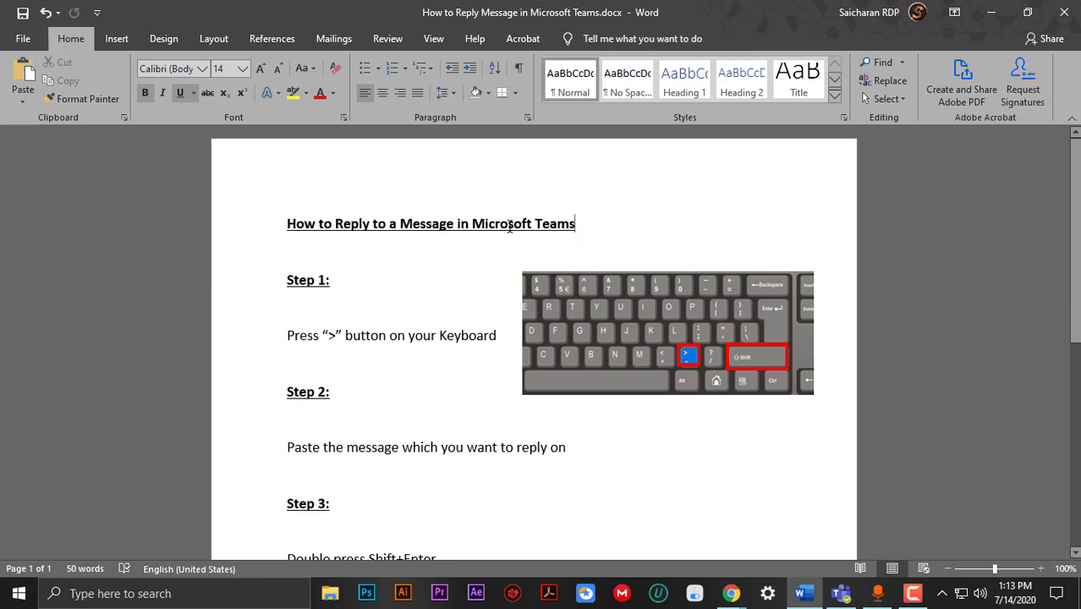
mouse_move(580, 225)
left_mouse_down()
mouse_move(246, 207)
mouse_move(285, 230)
mouse_move(357, 237)
mouse_move(589, 234)
mouse_move(296, 230)
left_mouse_up()
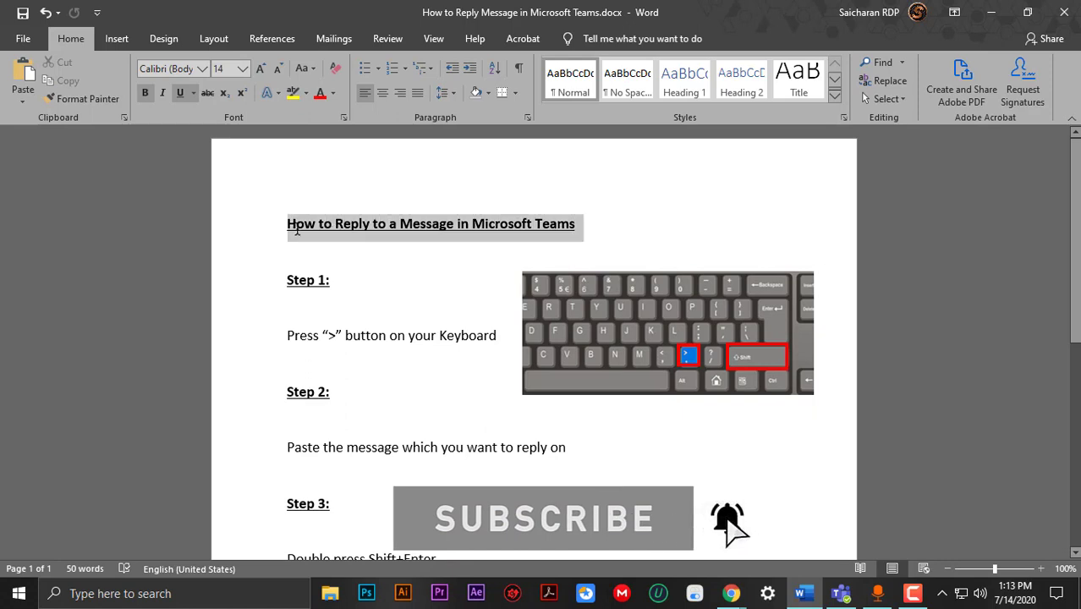
left_click(297, 233)
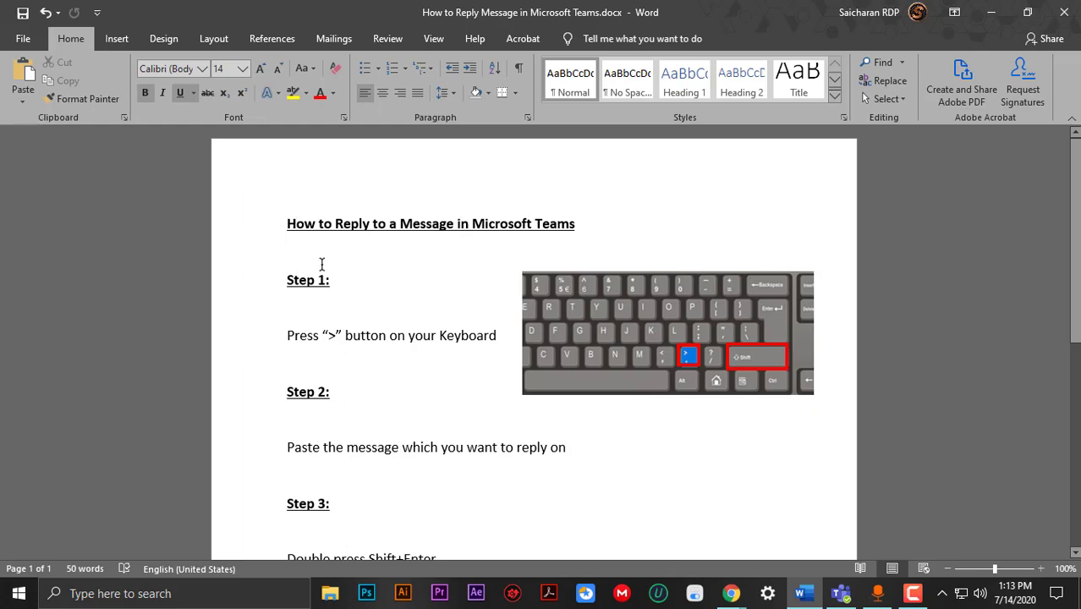
mouse_move(840, 593)
left_click(850, 532)
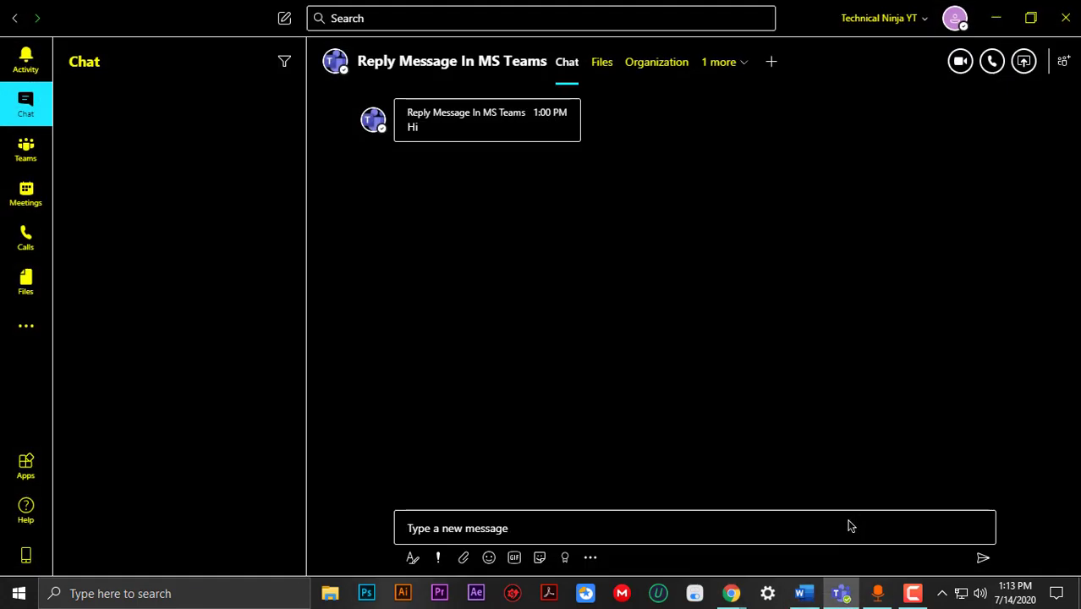
mouse_move(406, 63)
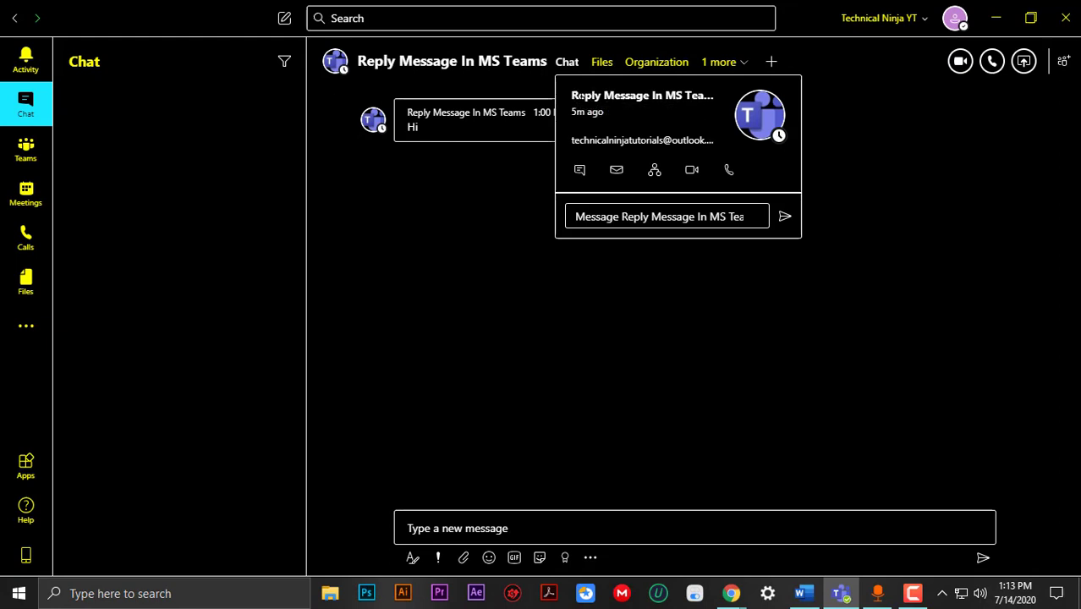
triple_click(581, 96)
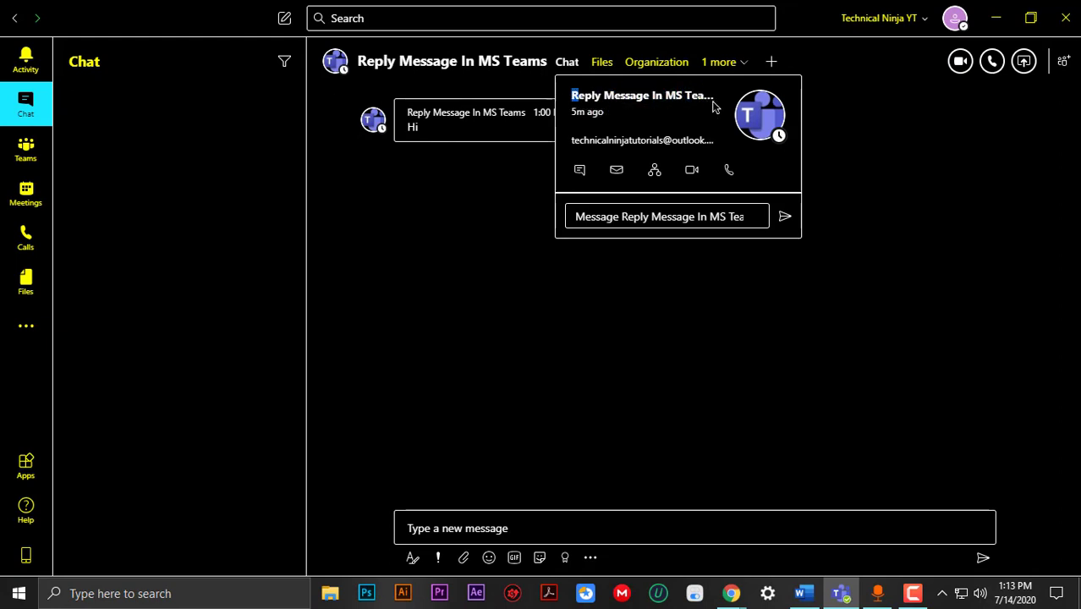
left_click(814, 599)
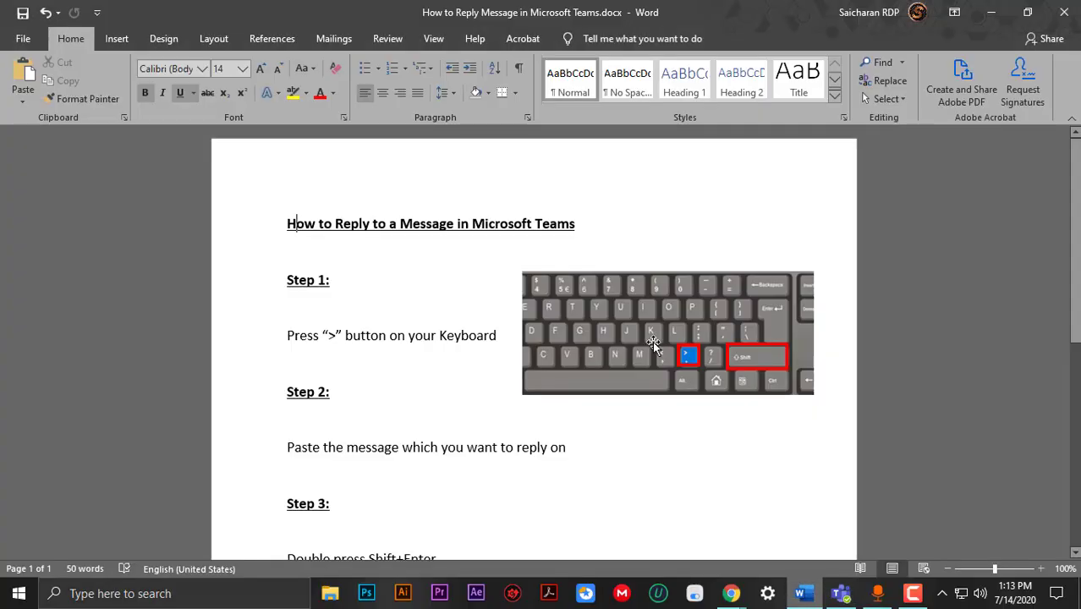
mouse_move(841, 597)
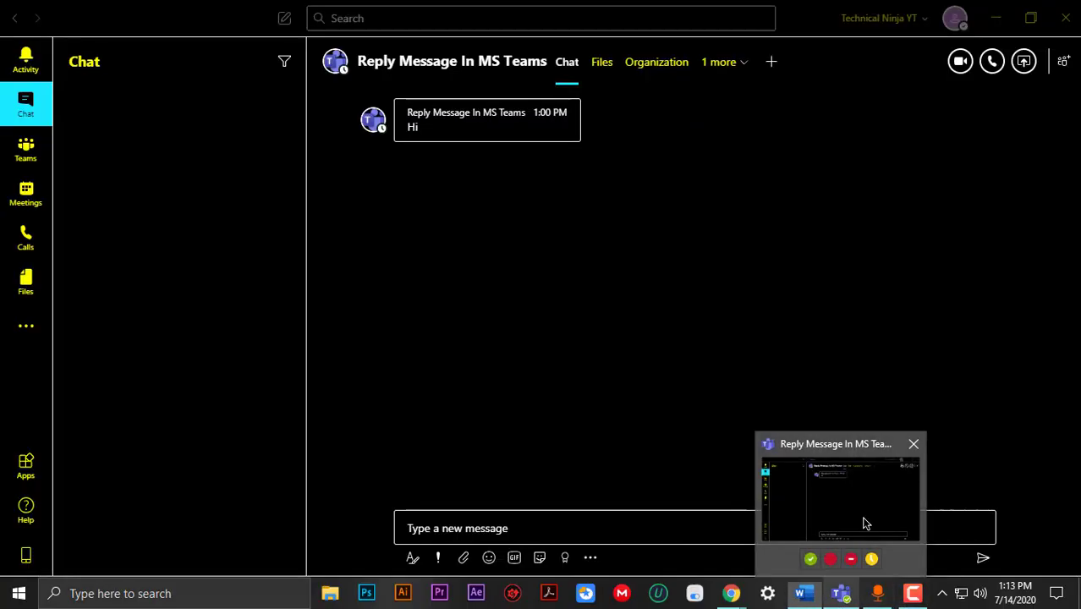
left_click(864, 519)
mouse_move(533, 130)
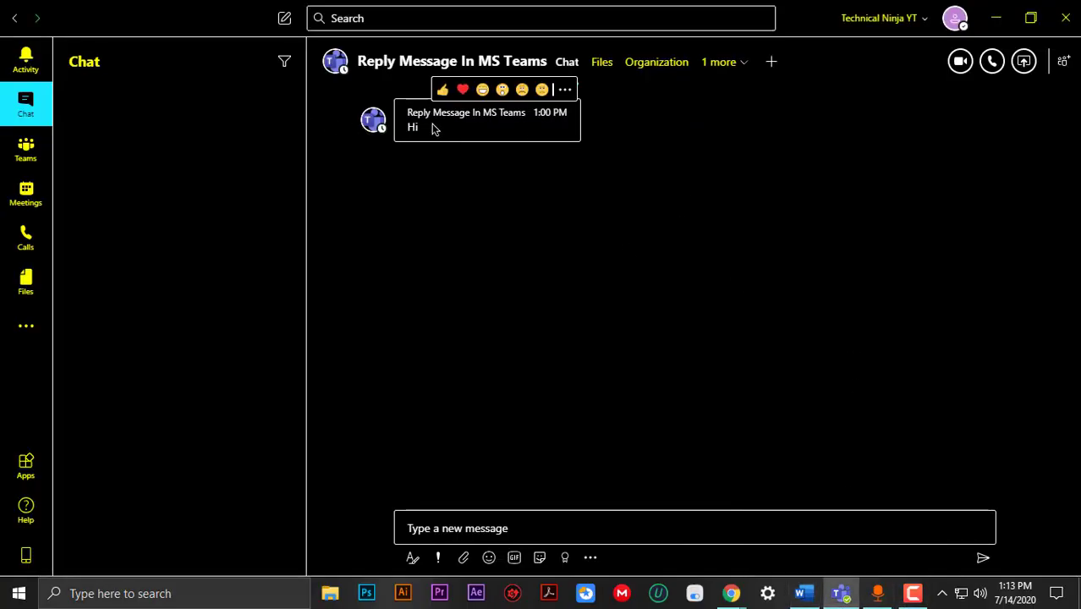
left_click_drag(414, 127, 423, 128)
left_click(571, 162)
mouse_move(730, 593)
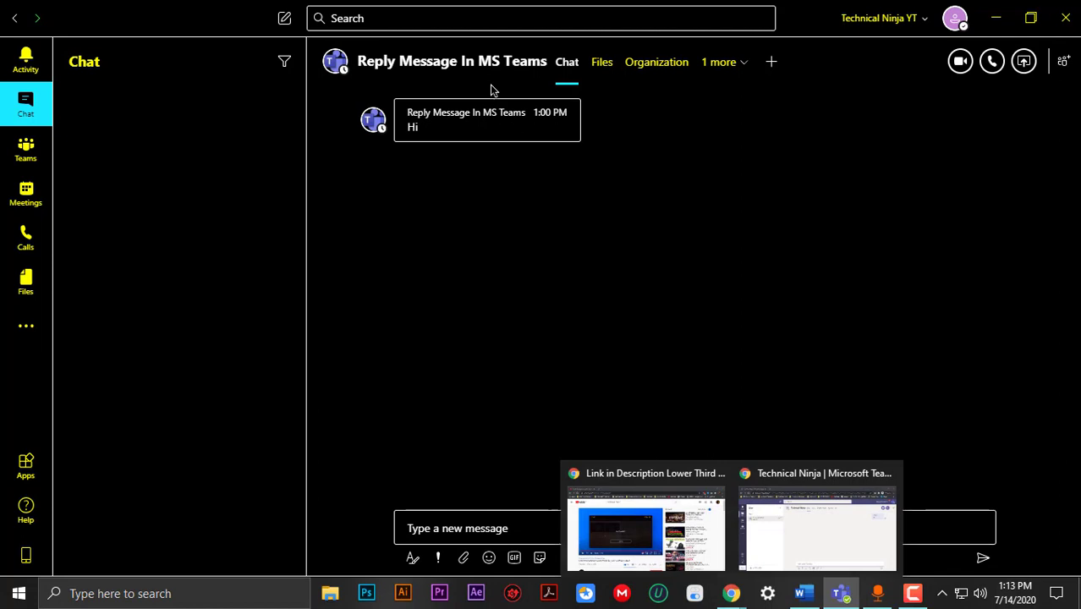
mouse_move(512, 105)
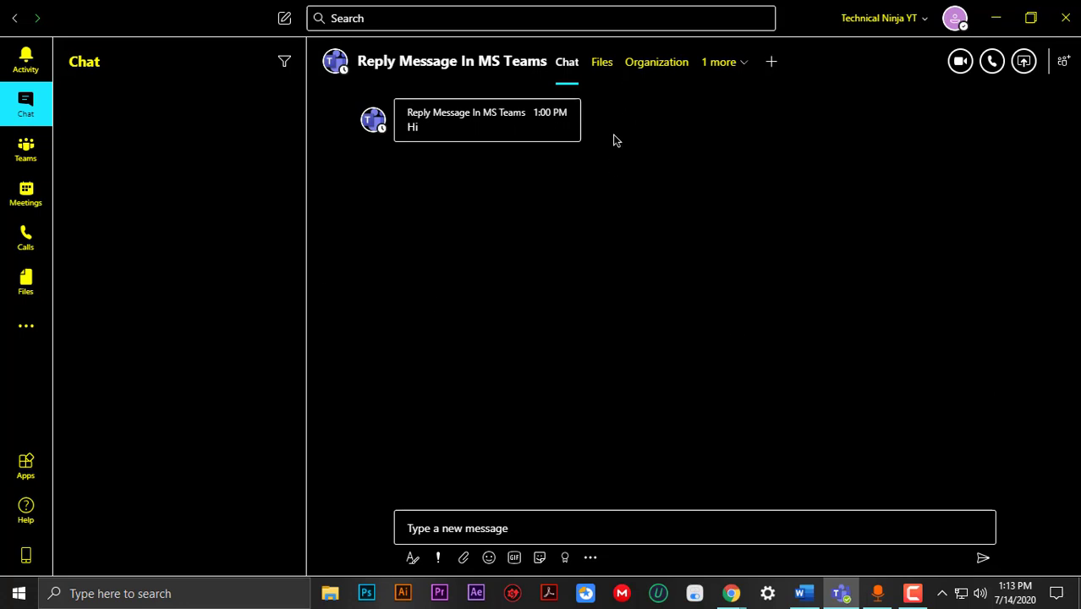
mouse_move(600, 113)
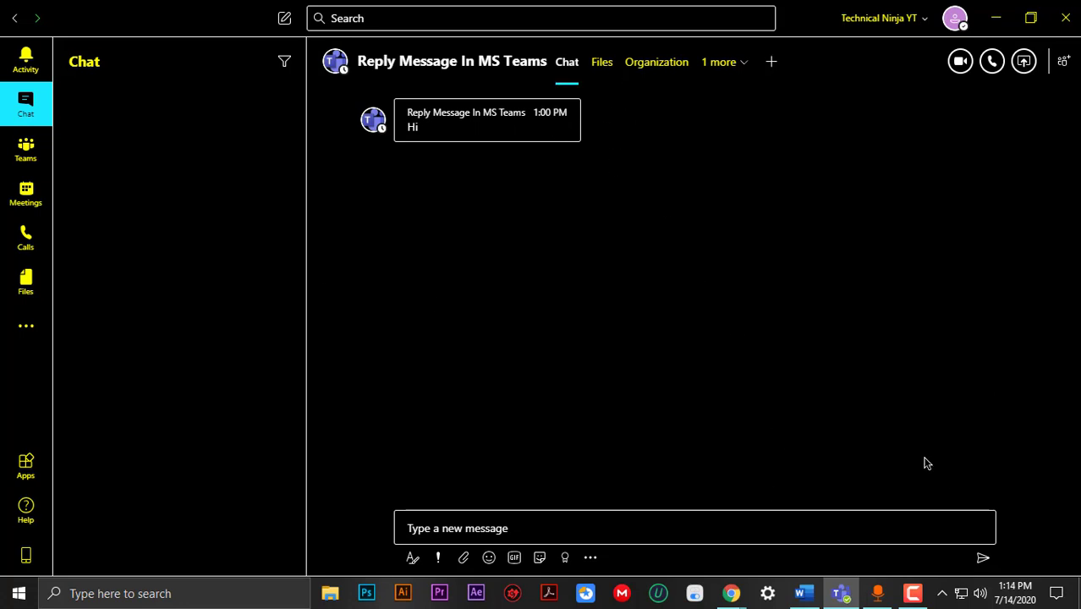
left_click(803, 593)
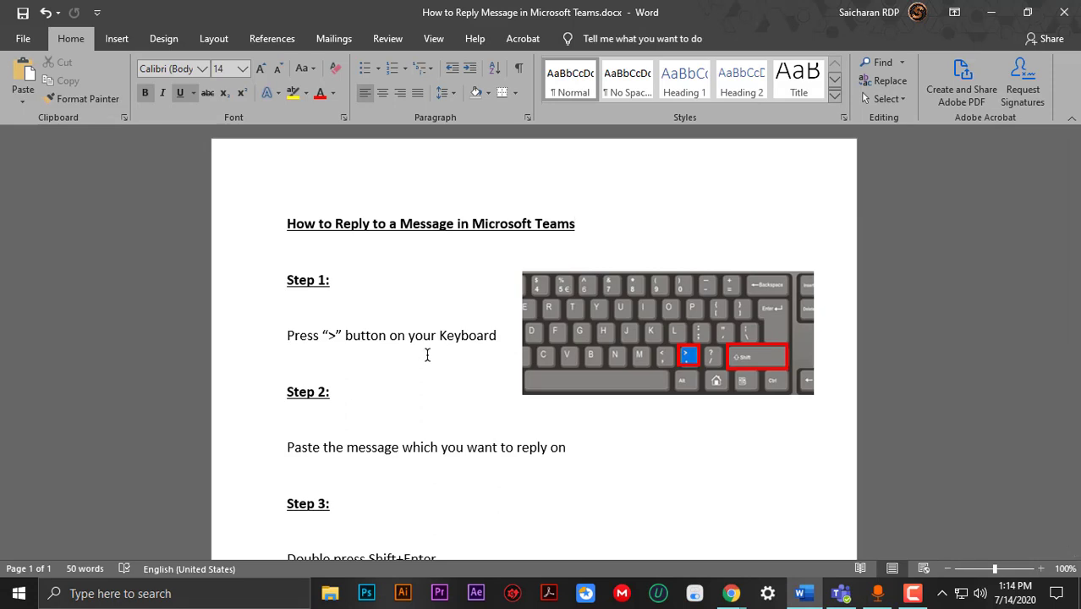
left_click(270, 280)
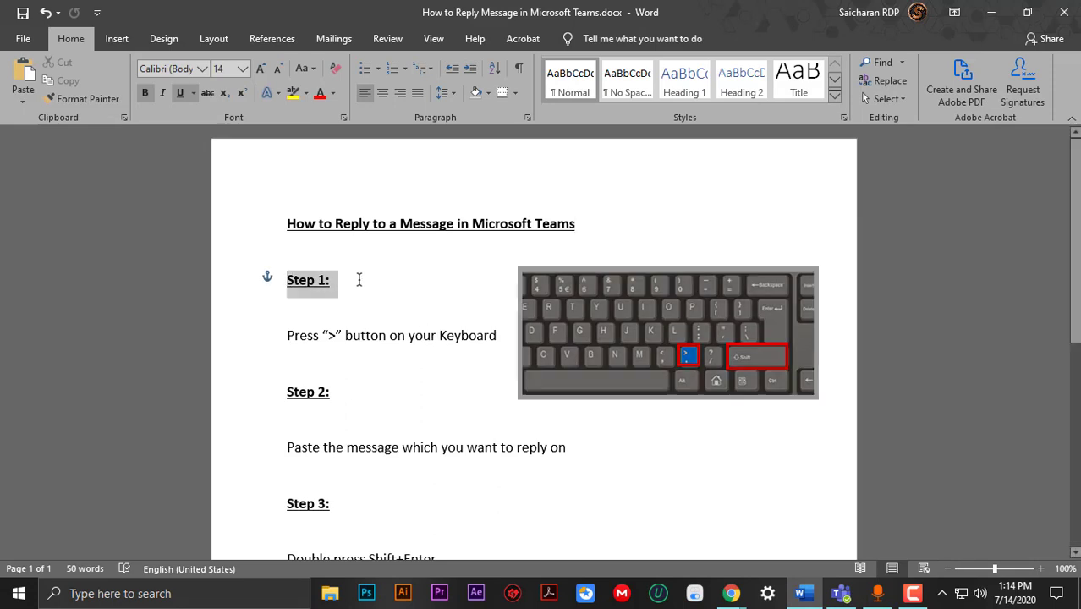
left_click(385, 335)
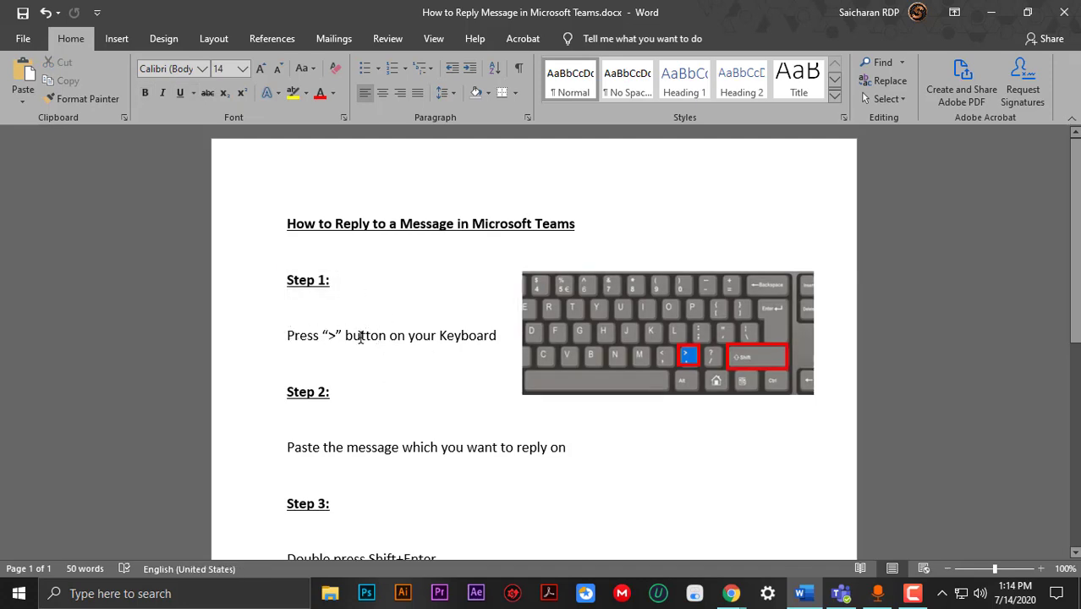
double_click(330, 336)
left_click(396, 383)
Start a '>' quote in the Teams reply box and paste the copied 'Hi' message into it.
mouse_move(841, 593)
left_click(843, 531)
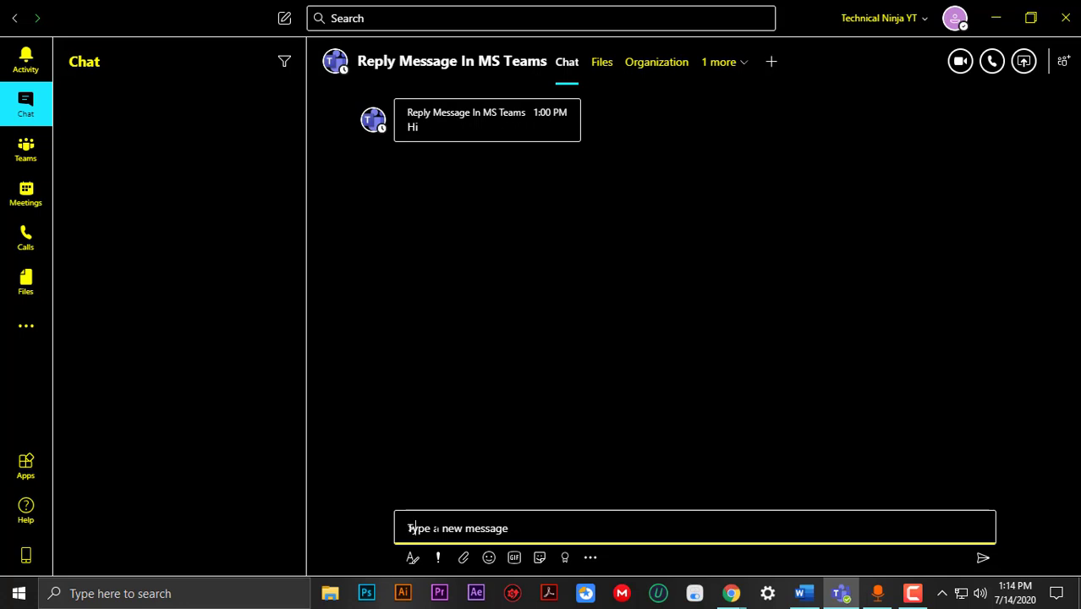
type(">")
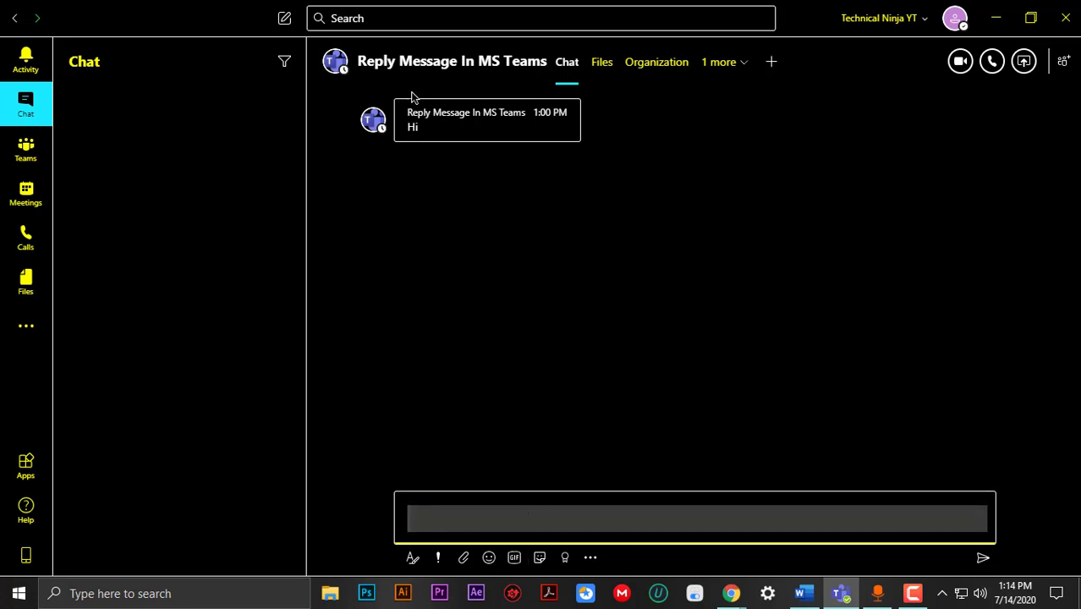
mouse_move(407, 137)
left_click_drag(427, 132, 415, 127)
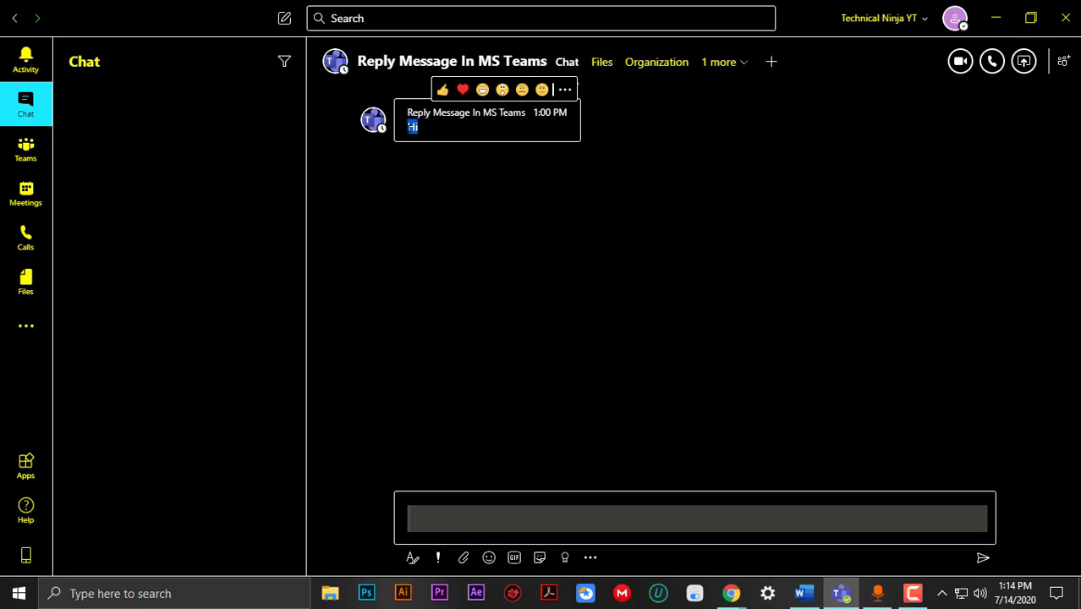
right_click(449, 501)
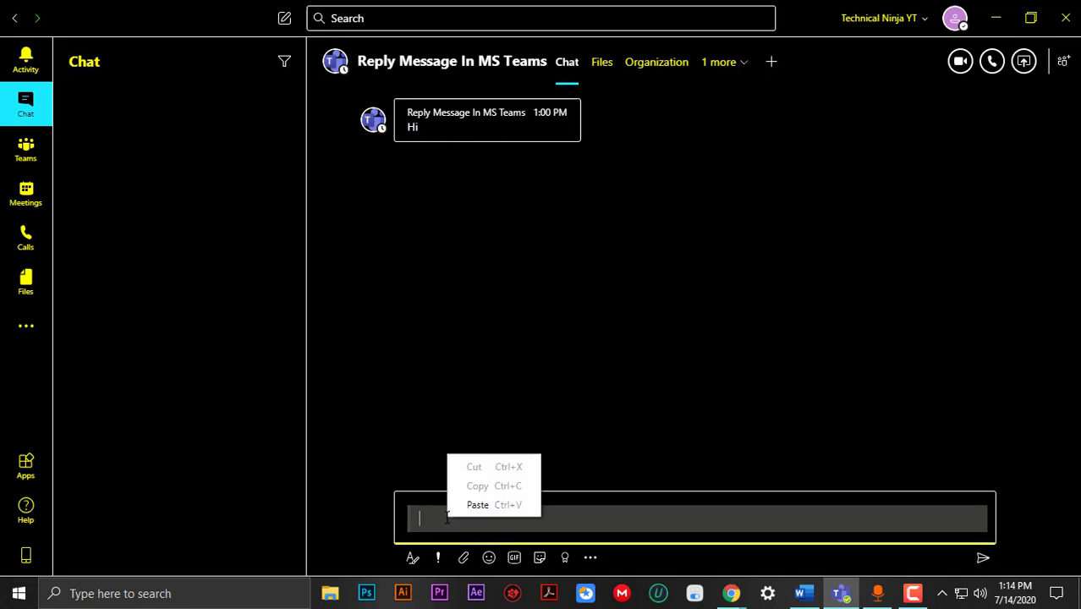
left_click(463, 507)
left_click(802, 593)
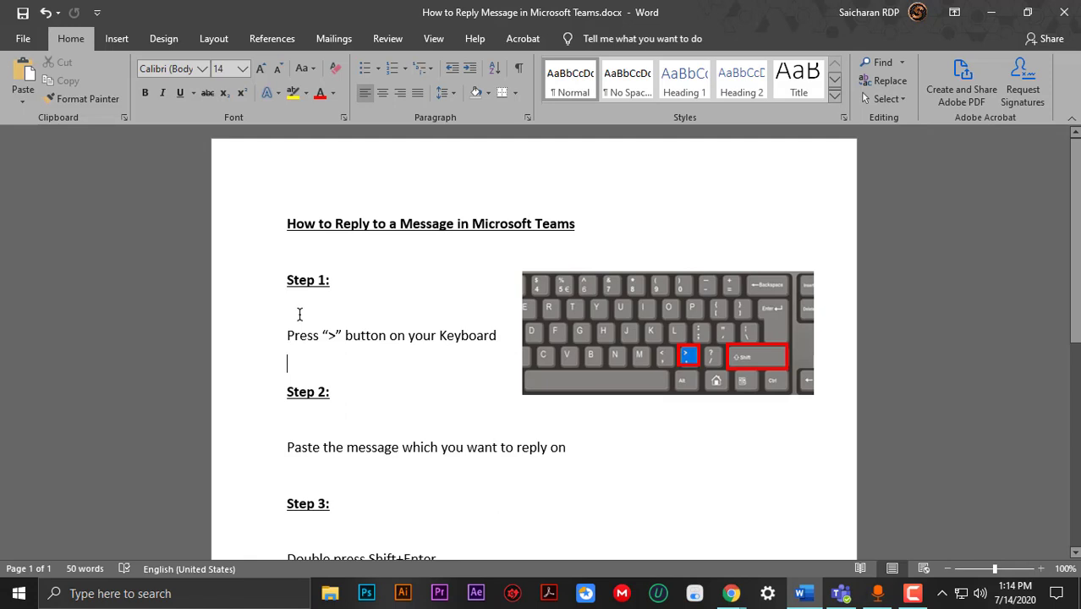
left_click_drag(287, 446, 564, 449)
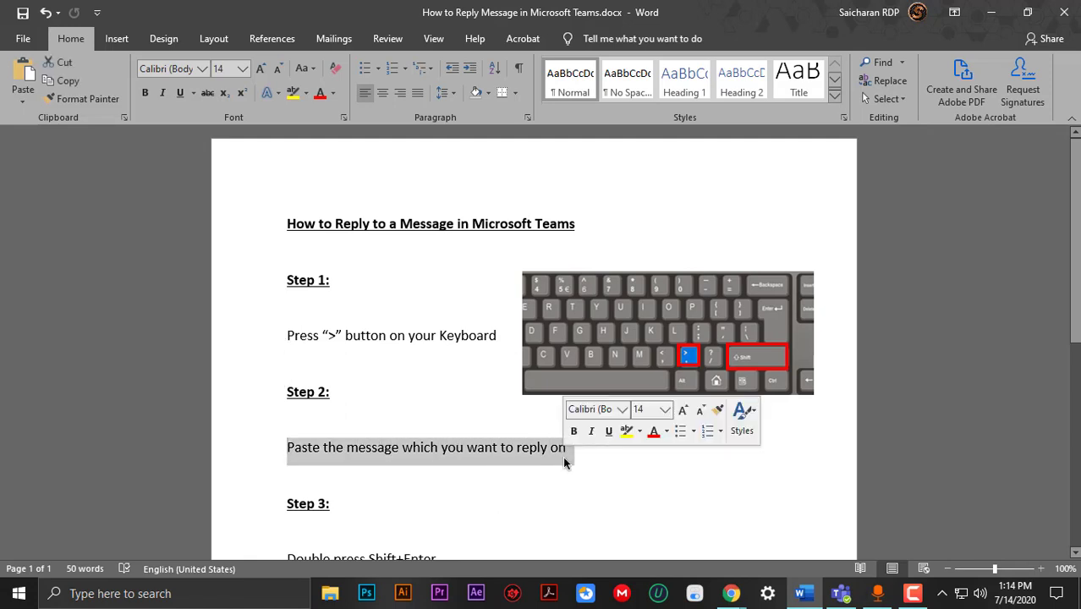
scroll(564, 446, "down", 3)
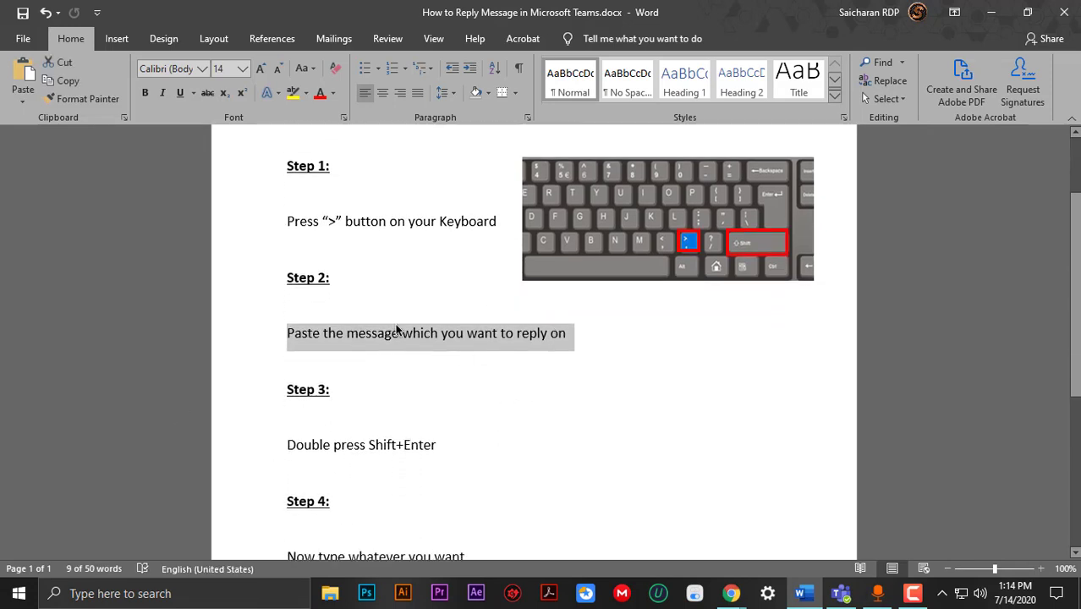
scroll(412, 443, "down", 1)
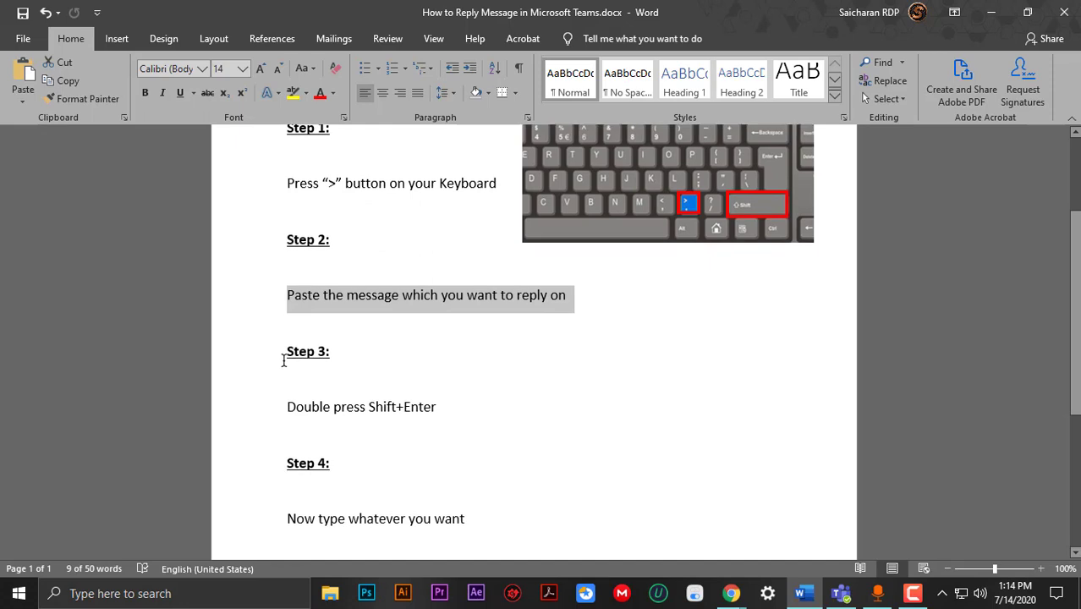
triple_click(352, 355)
left_click_drag(288, 412, 439, 406)
mouse_move(840, 592)
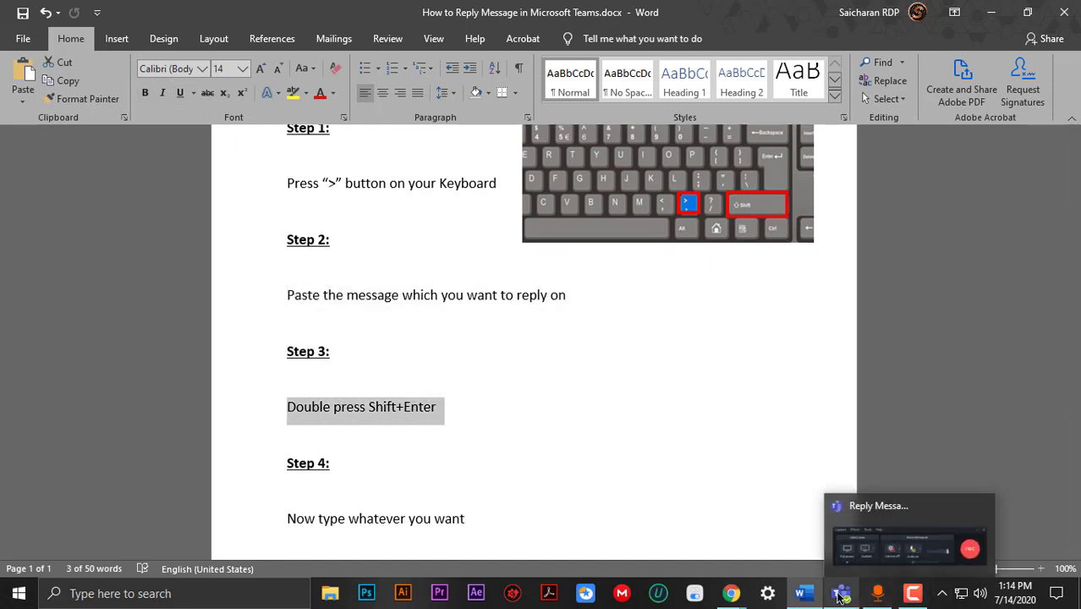
Break out of the quoted Hi block and type the reply 'Hi' on the line below.
left_click(901, 533)
key("shift+Return")
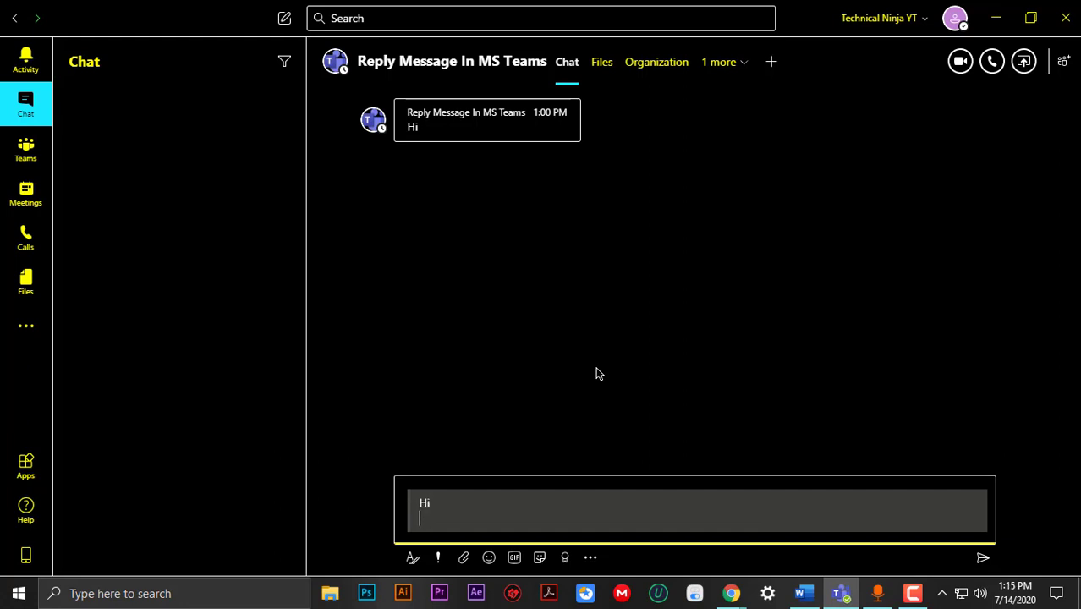
key("BackSpace")
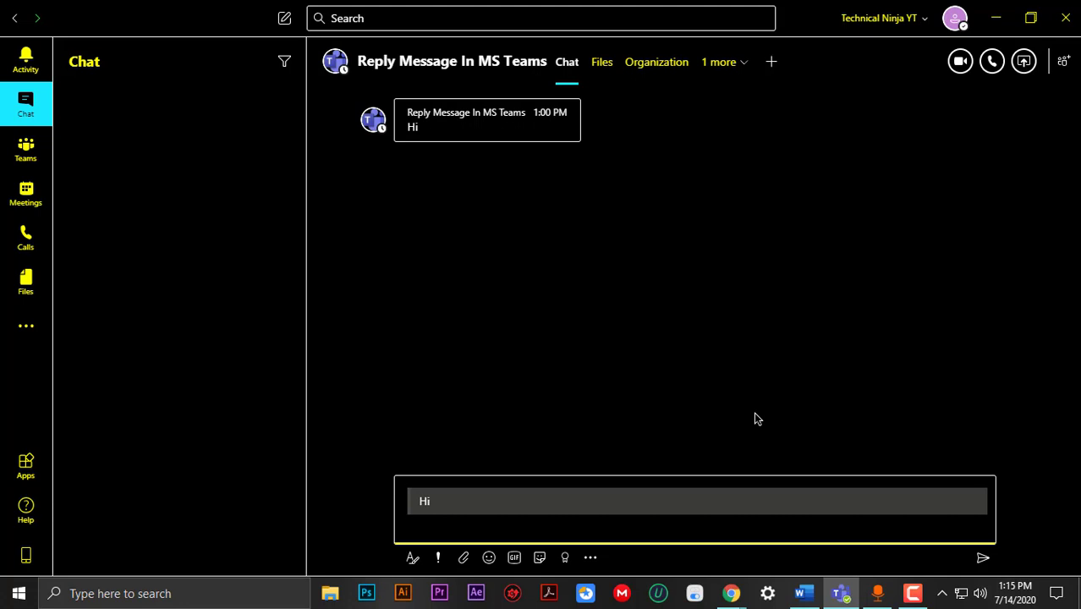
type("Hi")
Change Word's second 'Step 3' heading to 'Step 5' and select the 'Finally press Enter on your Keyboard' line.
left_click(803, 593)
scroll(322, 449, "down", 4)
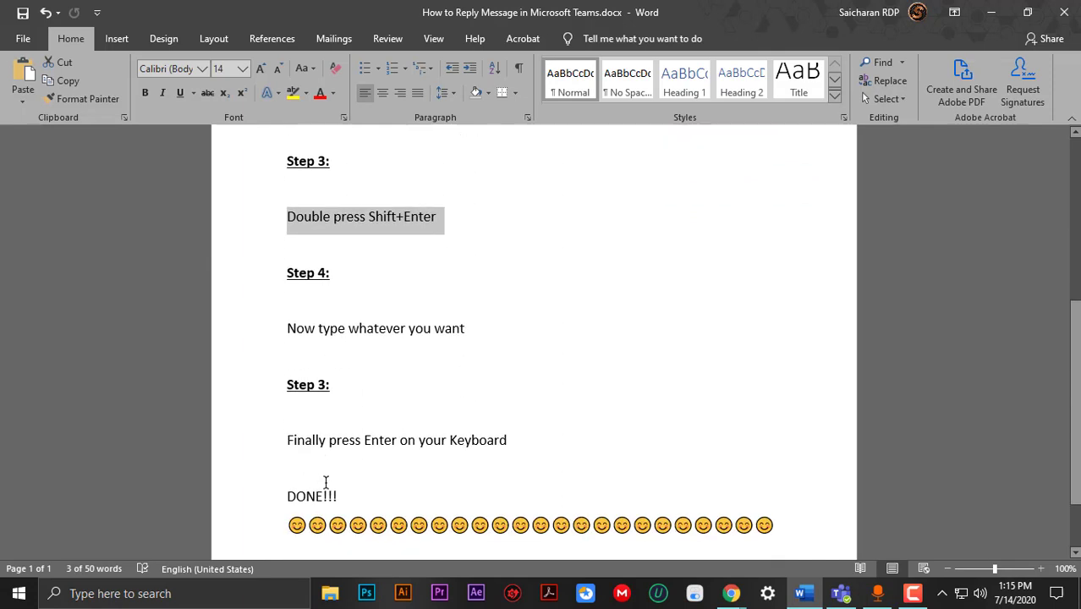
scroll(313, 436, "up", 1)
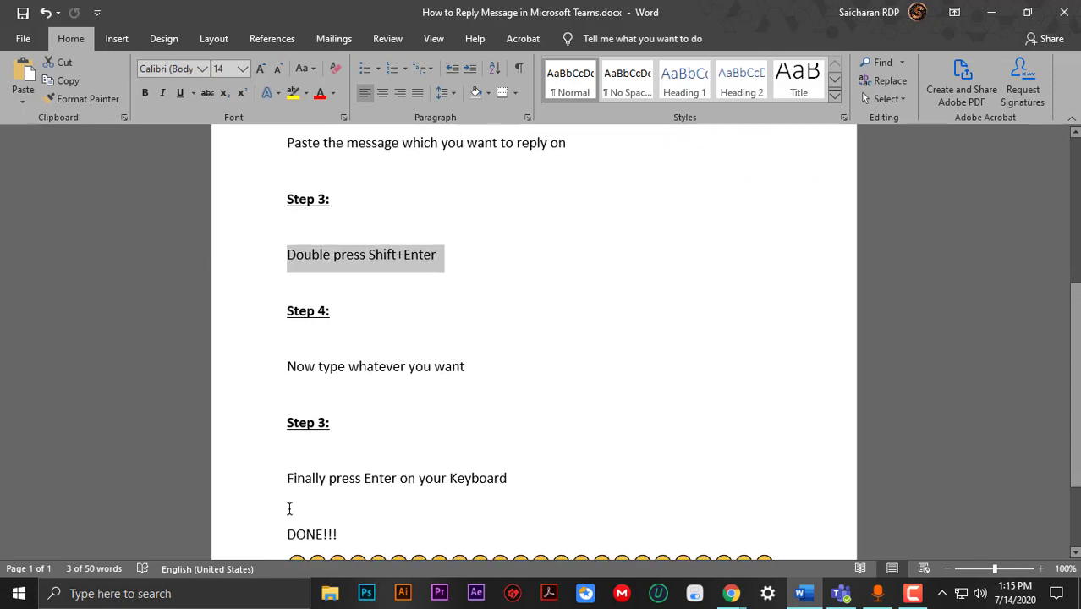
scroll(432, 471, "up", 4)
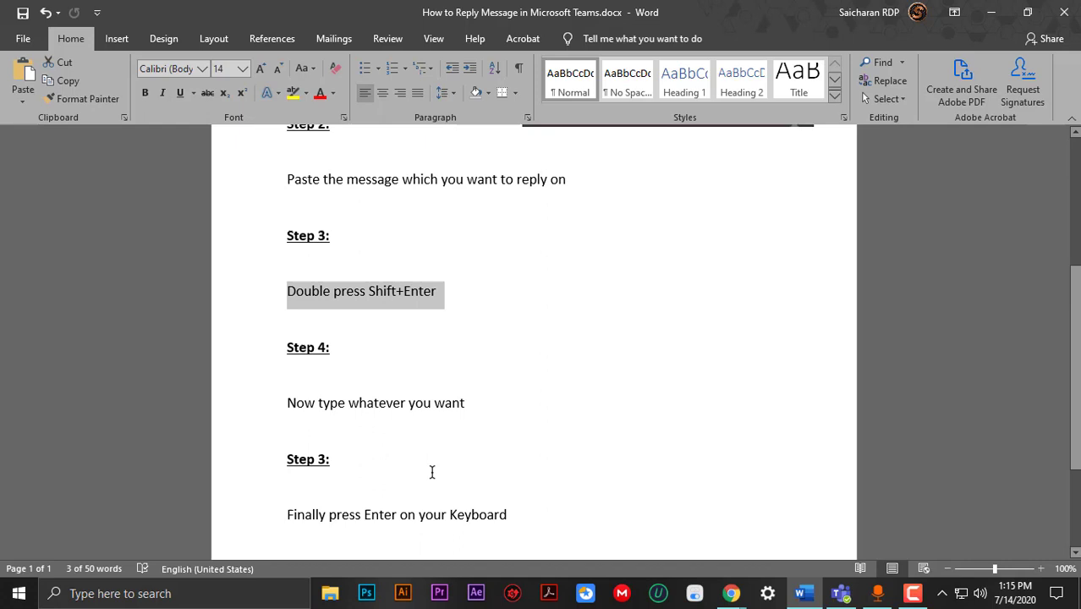
scroll(372, 428, "down", 3)
scroll(357, 416, "up", 2)
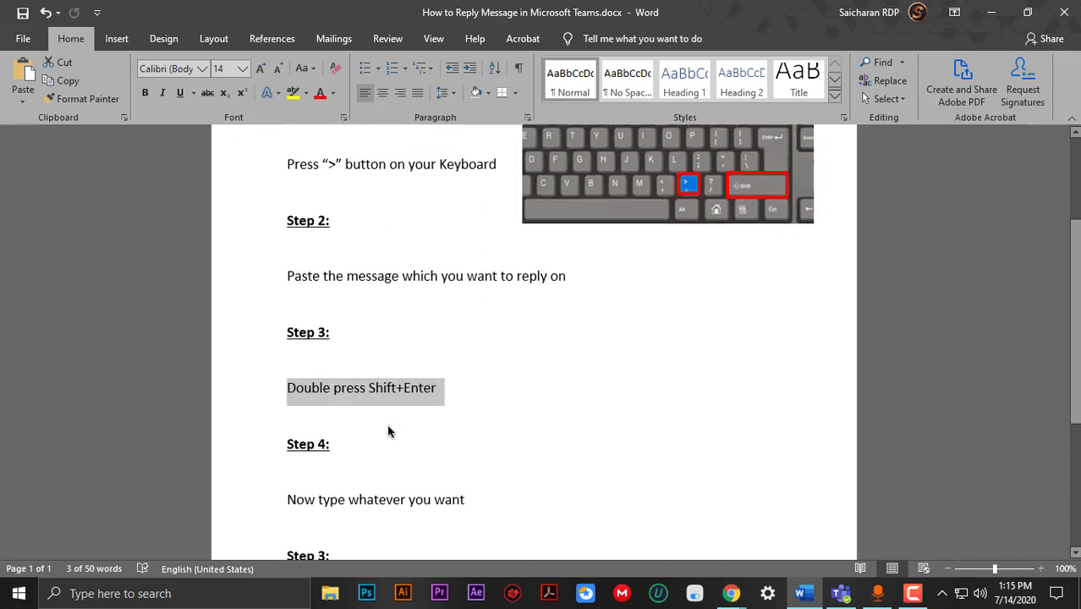
scroll(508, 427, "down", 3)
left_click(643, 439)
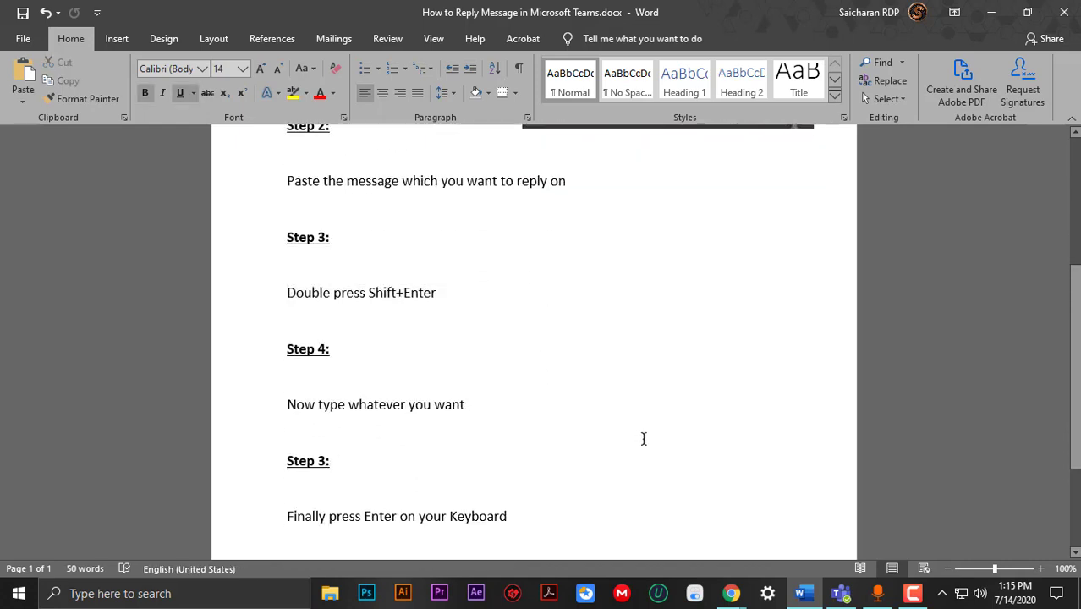
key("Left")
key("BackSpace")
type("5")
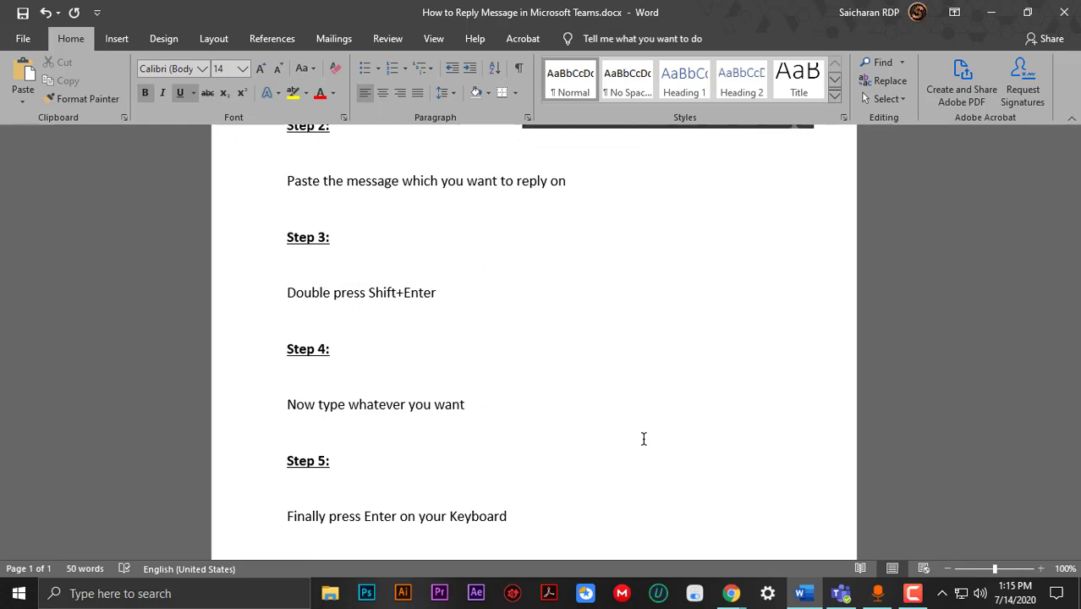
scroll(337, 453, "down", 2)
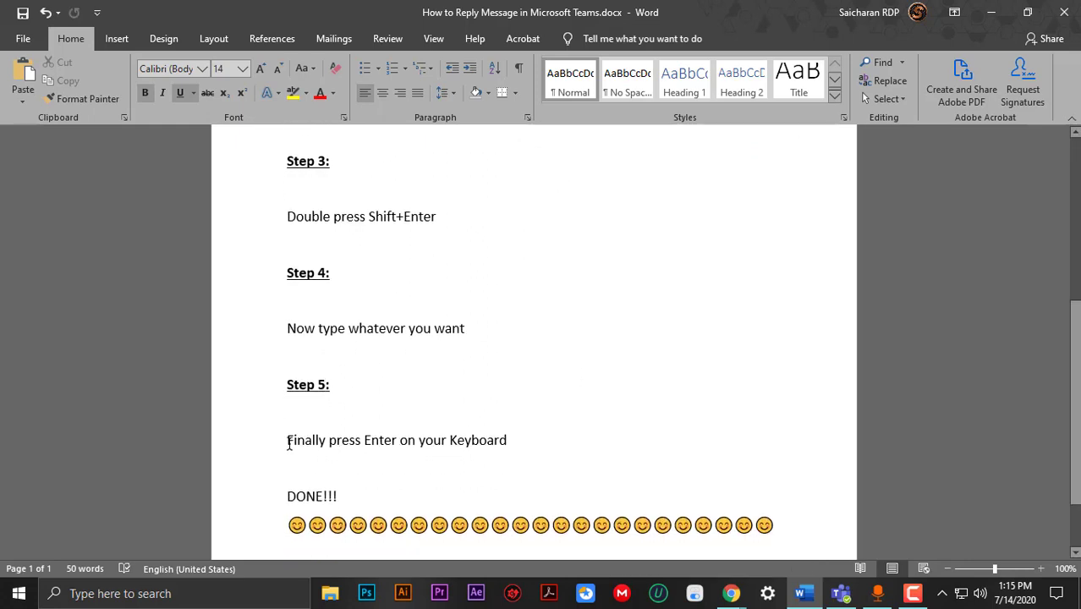
left_click_drag(289, 444, 538, 441)
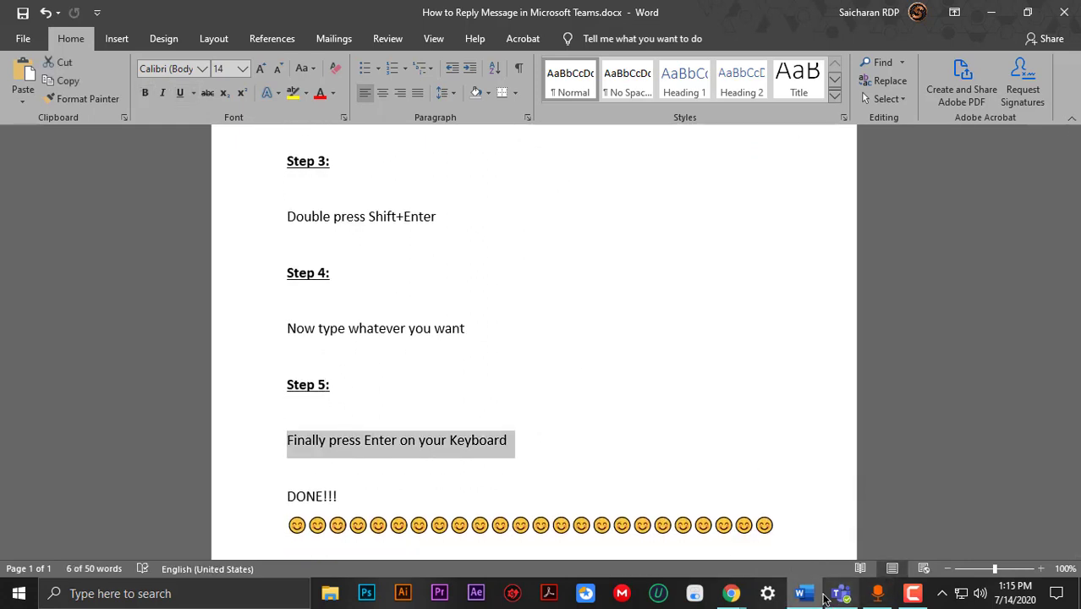
Send the Teams reply containing the quoted Hi with Hi beneath it.
left_click(788, 493)
key("Return")
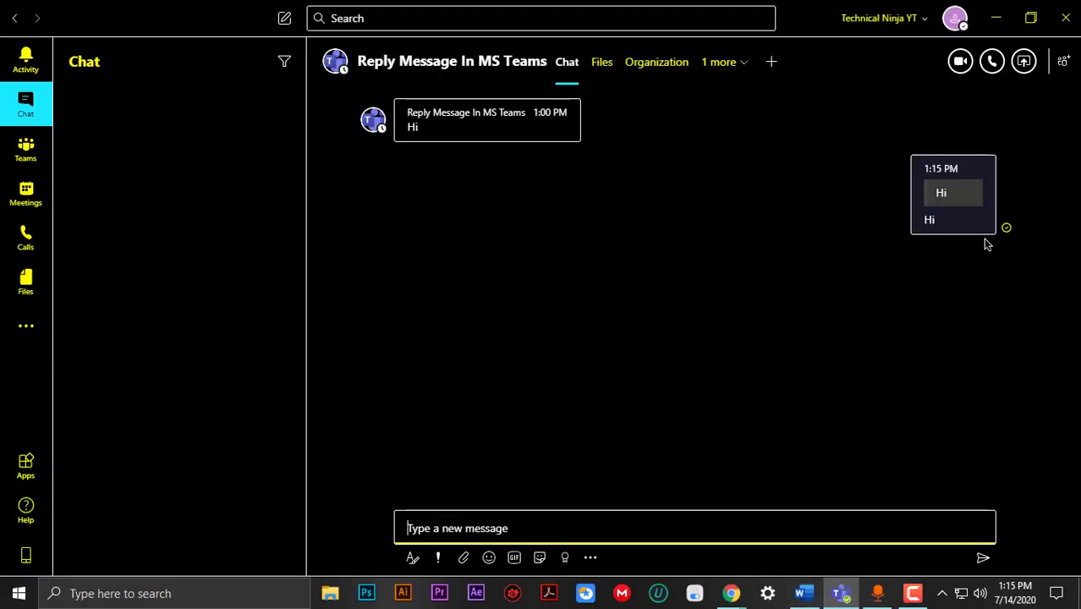
mouse_move(941, 194)
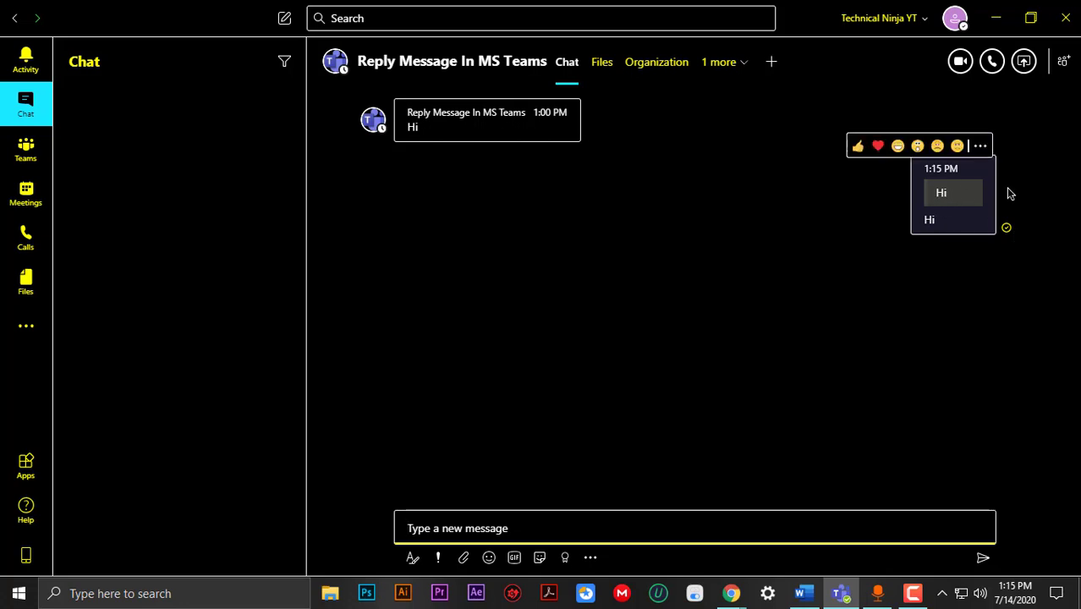
Inspect the sent chat by selecting title and message header text and closing the contact's profile card.
mouse_move(348, 66)
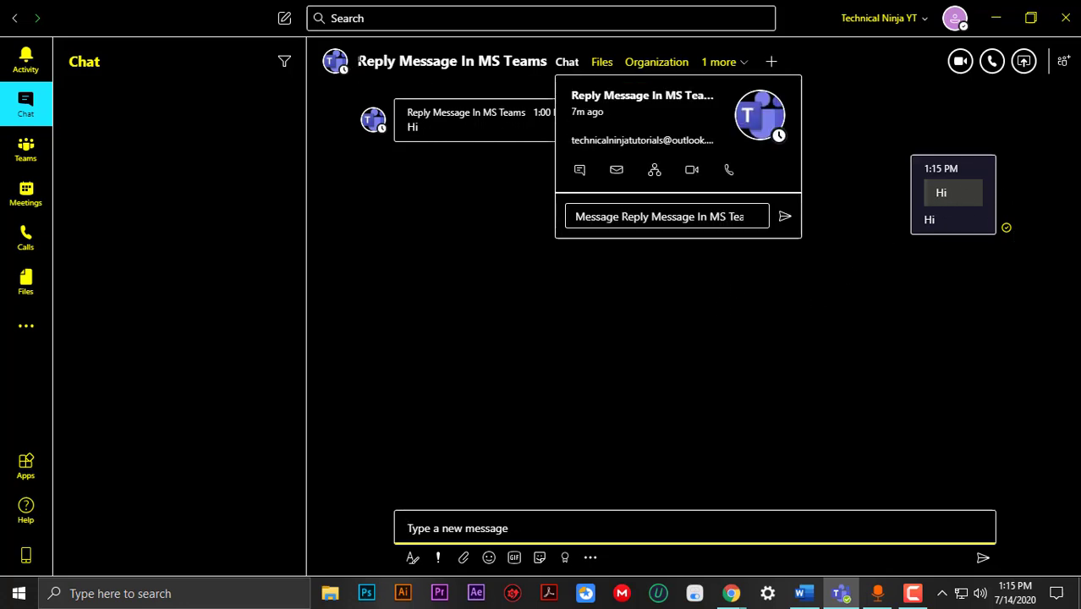
left_click_drag(357, 61, 425, 61)
left_click(440, 227)
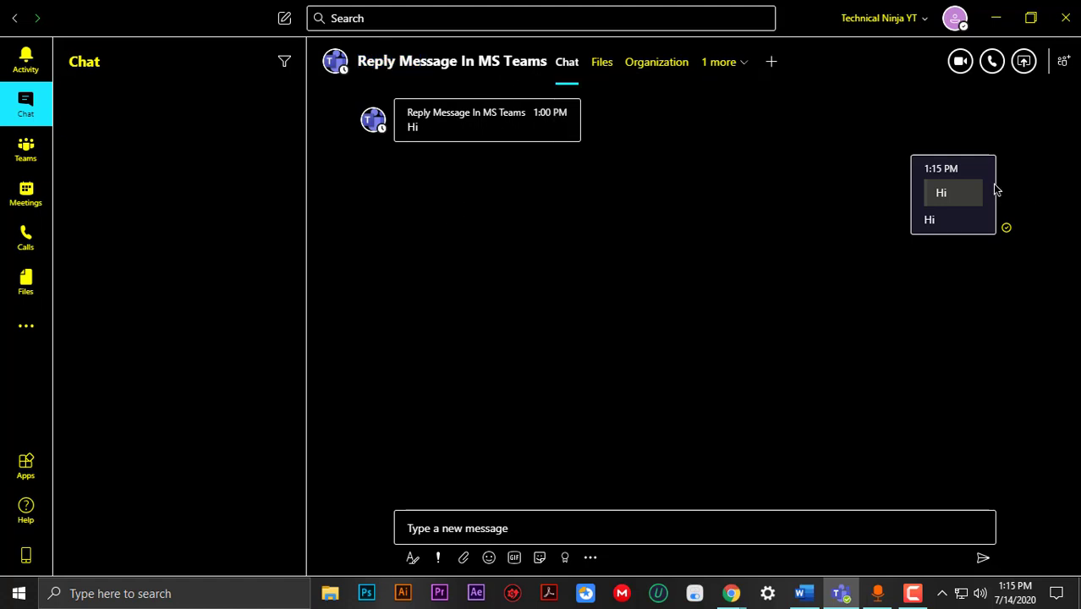
left_click_drag(405, 105, 760, 159)
left_click(527, 174)
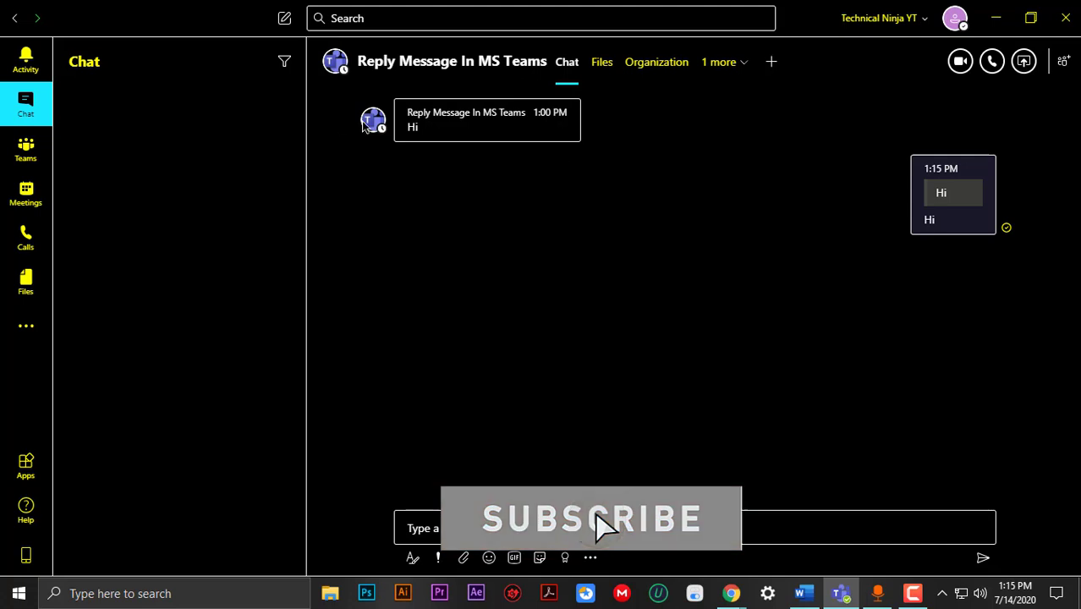
mouse_move(405, 112)
left_mouse_down()
mouse_move(521, 113)
mouse_move(480, 113)
mouse_move(495, 133)
left_mouse_up()
left_click(532, 135)
left_click(541, 133)
mouse_move(967, 221)
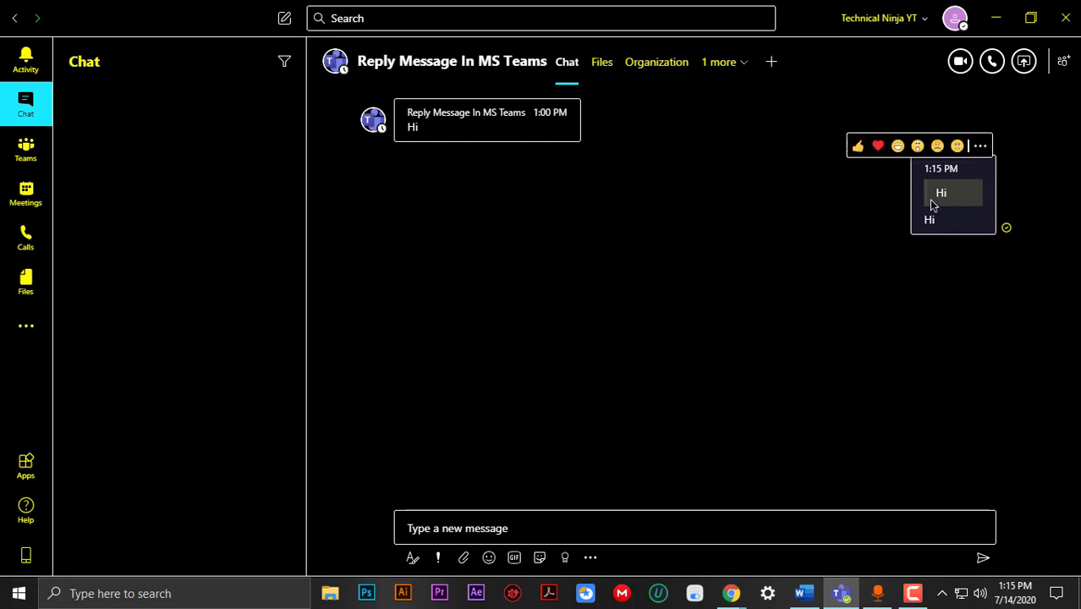
Highlight the quoted Hi in the sent reply and briefly open the first message's options menu.
left_click_drag(929, 198, 962, 200)
left_click(949, 224)
mouse_move(578, 123)
left_click(565, 89)
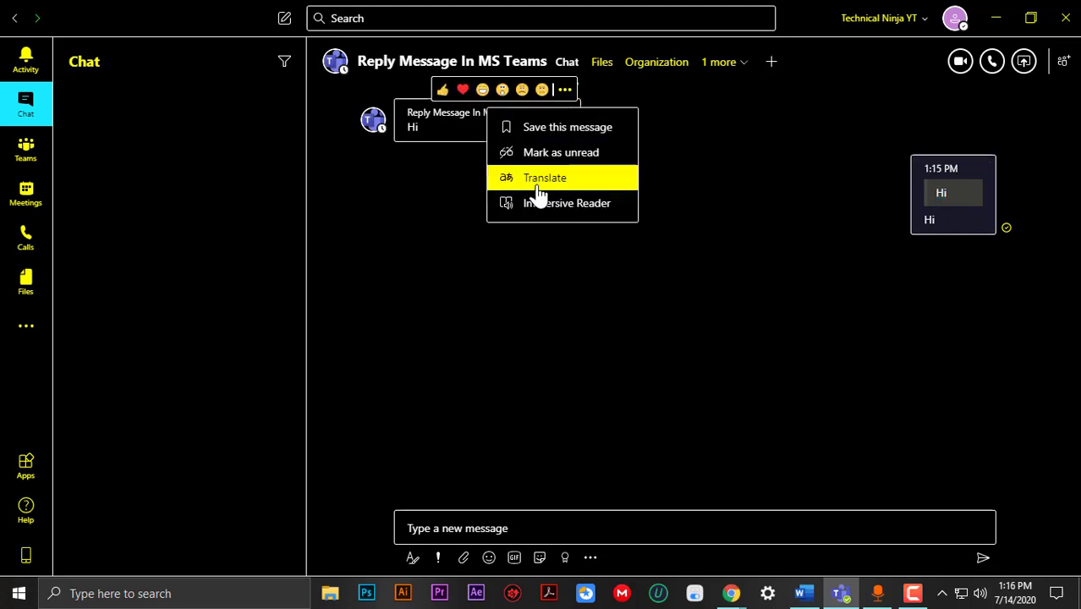
mouse_move(961, 246)
left_mouse_down()
mouse_move(960, 206)
mouse_move(940, 203)
left_mouse_up()
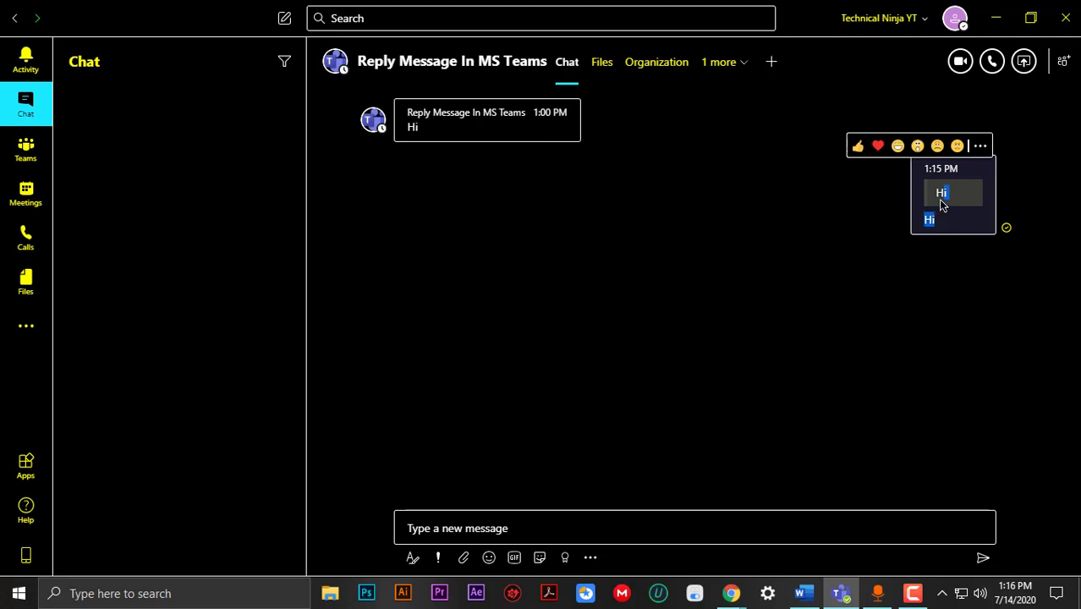
left_click(934, 273)
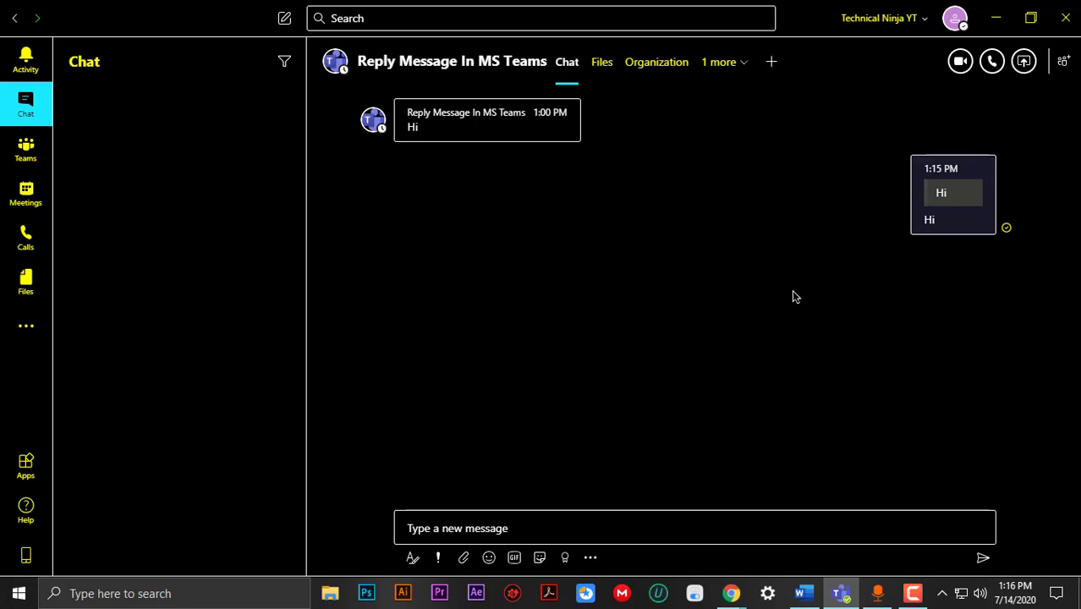
mouse_move(947, 229)
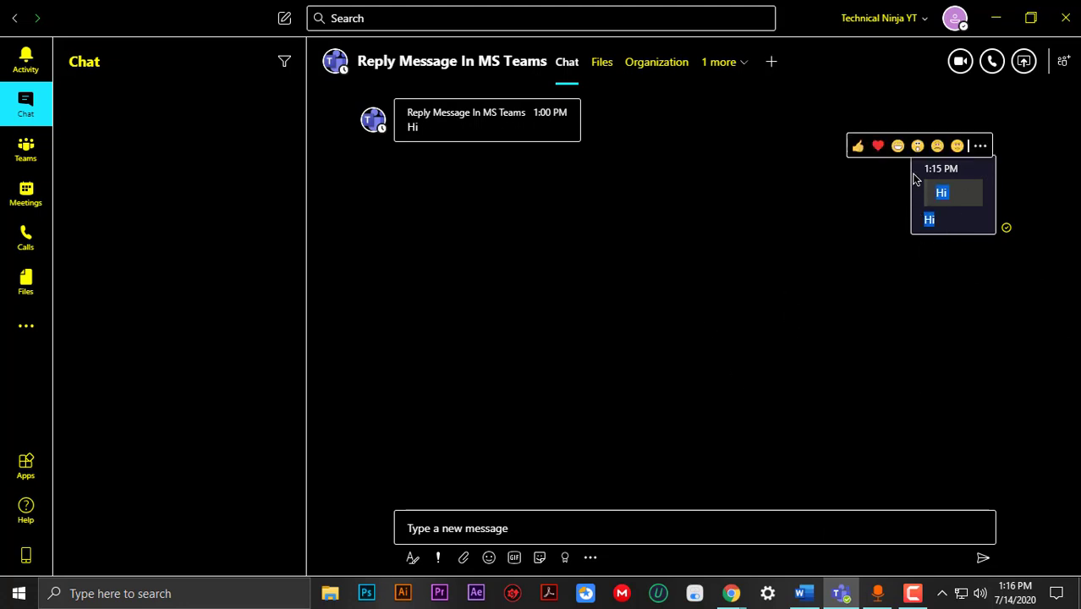
left_click(840, 440)
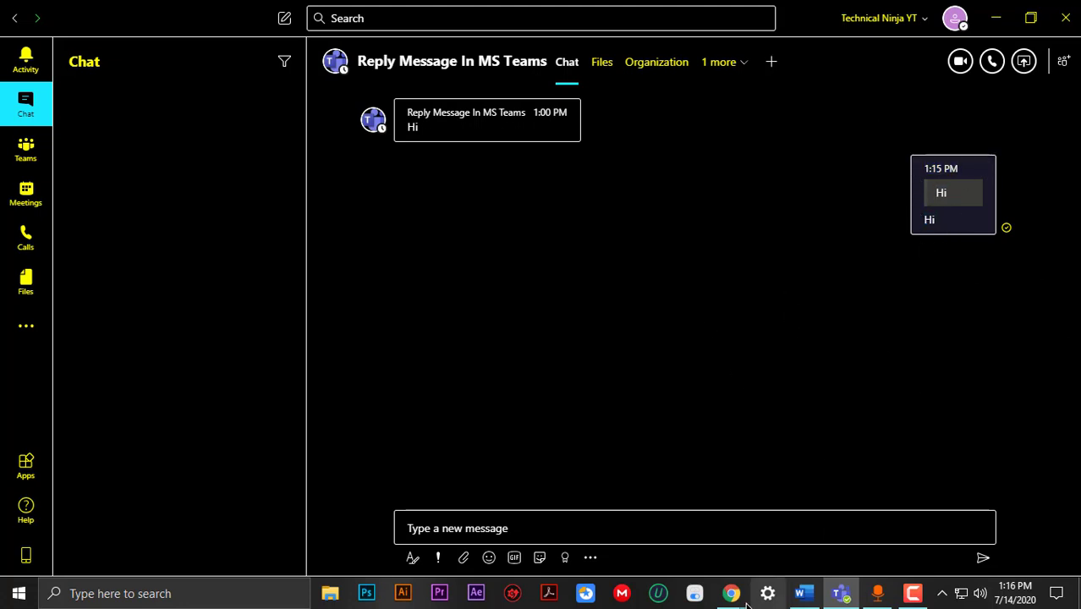
Select the DONE!!! line in Word, then switch to the recipient's Teams chat in Chrome.
left_click(812, 596)
scroll(524, 351, "down", 3)
triple_click(340, 409)
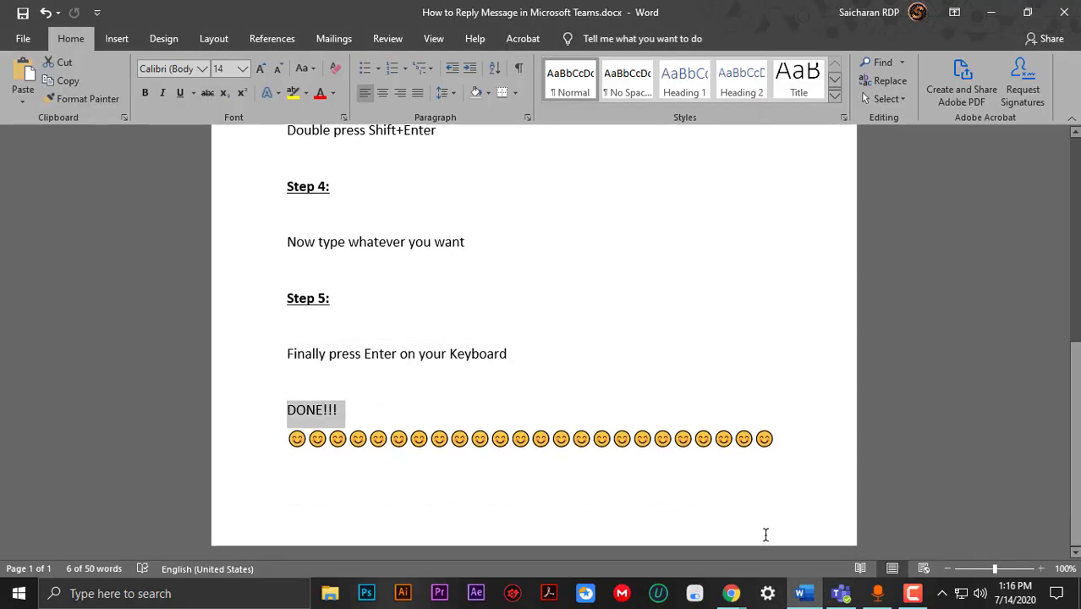
mouse_move(731, 593)
left_click(803, 549)
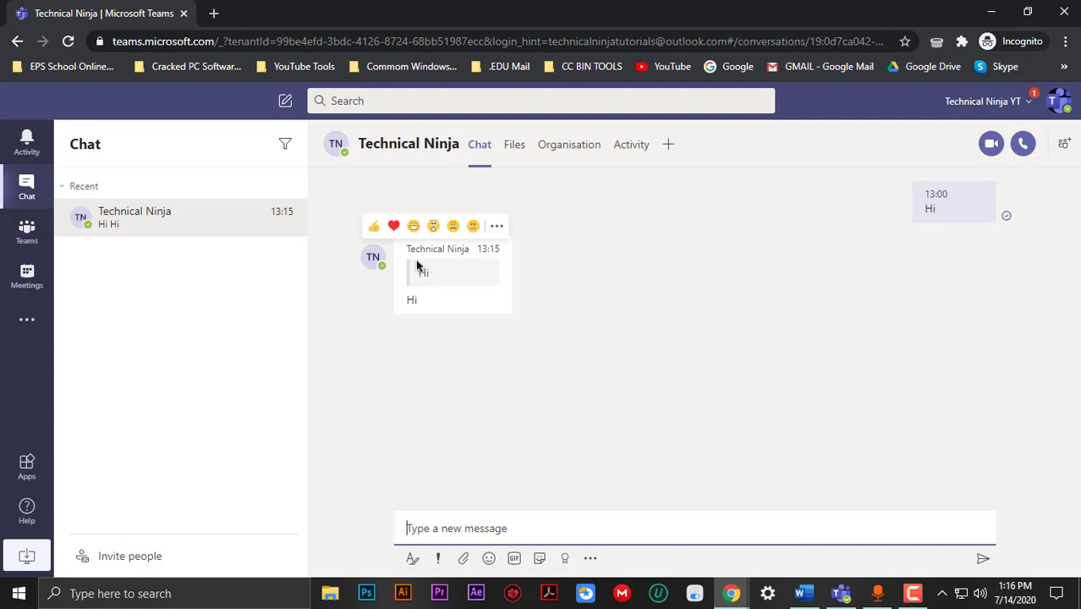
Highlight the received quoted Hi in Chrome and switch between desktop Teams and the browser.
mouse_move(420, 272)
left_mouse_down()
mouse_move(464, 277)
mouse_move(424, 275)
mouse_move(699, 440)
left_mouse_up()
left_click(852, 594)
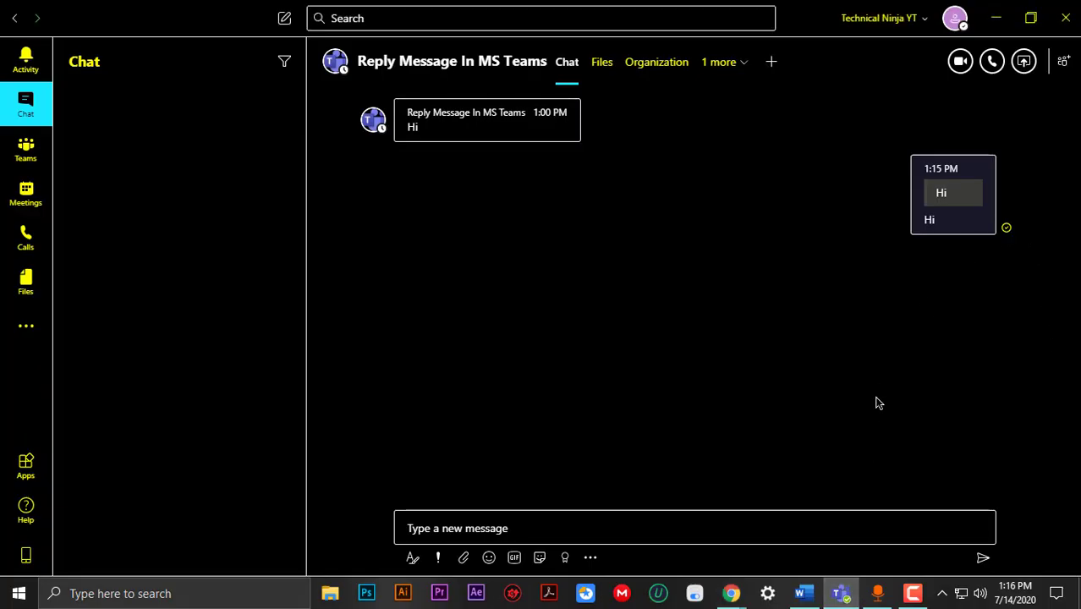
mouse_move(736, 594)
left_click(807, 565)
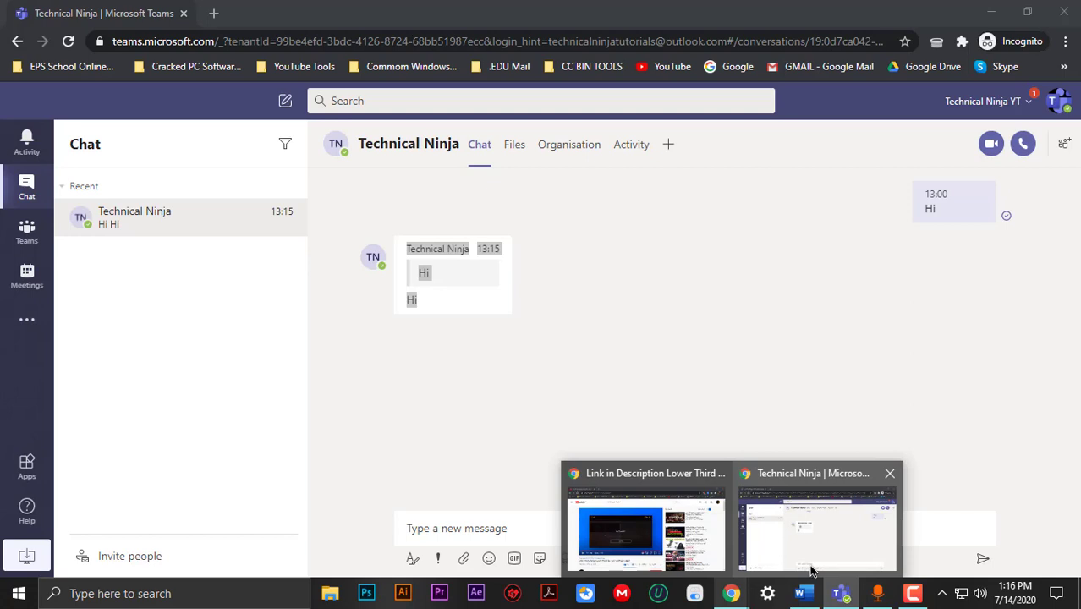
Highlight and clear the received message text and sender name in the web chat.
left_click(443, 282)
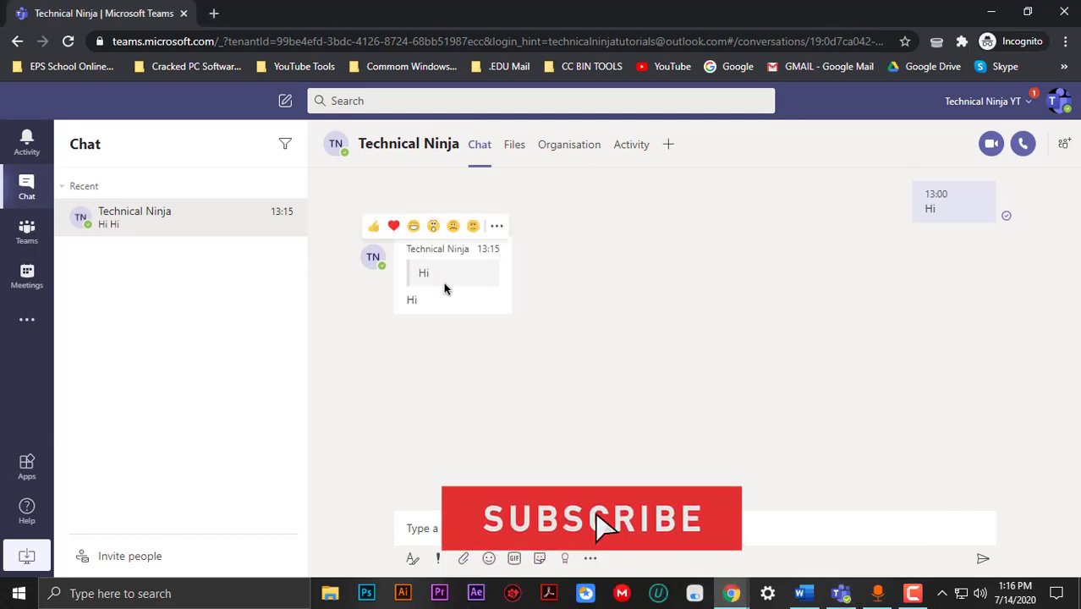
left_click_drag(437, 298, 409, 245)
left_click(433, 288)
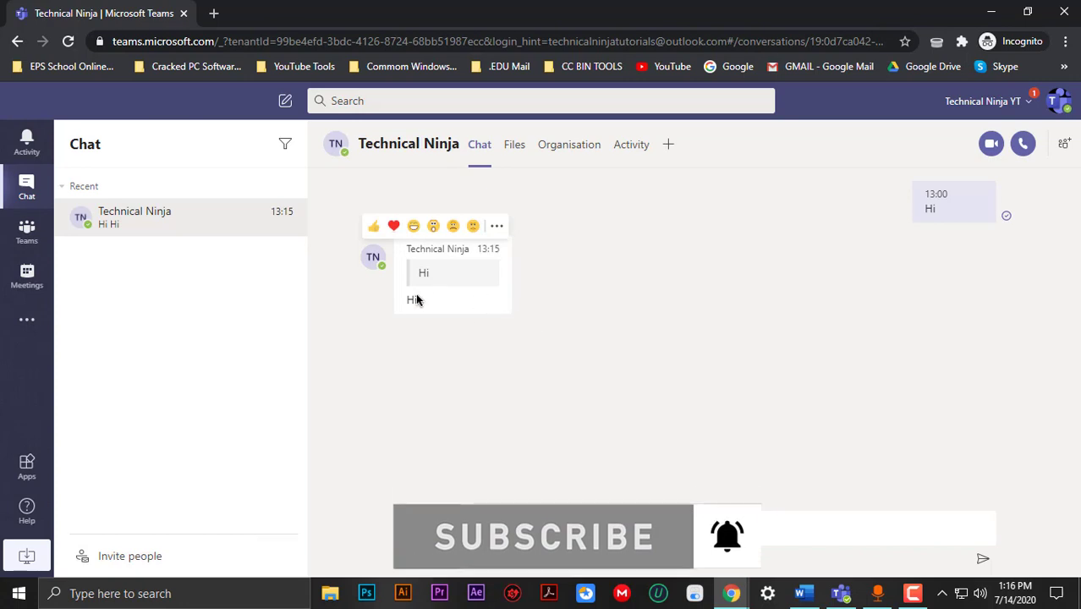
mouse_move(440, 300)
left_mouse_down()
mouse_move(403, 249)
mouse_move(449, 259)
mouse_move(459, 249)
mouse_move(472, 268)
mouse_move(466, 294)
mouse_move(402, 261)
mouse_move(408, 249)
mouse_move(437, 268)
mouse_move(450, 296)
left_mouse_up()
double_click(411, 251)
left_click(467, 297)
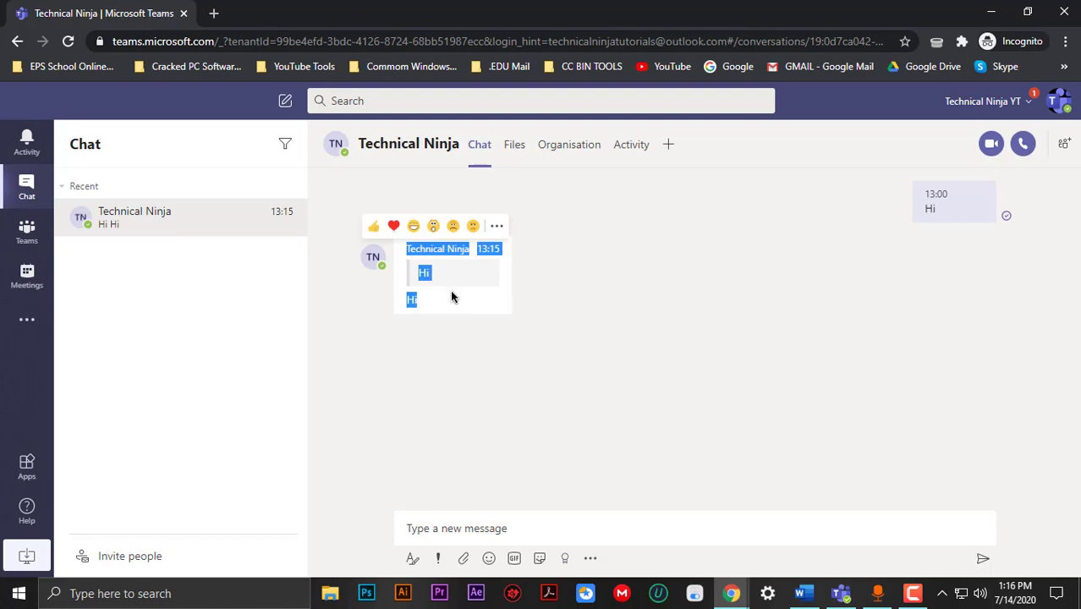
left_click(450, 296)
Minimise Chrome, the desktop Teams window and Word to reveal the desktop wallpaper.
left_click(998, 22)
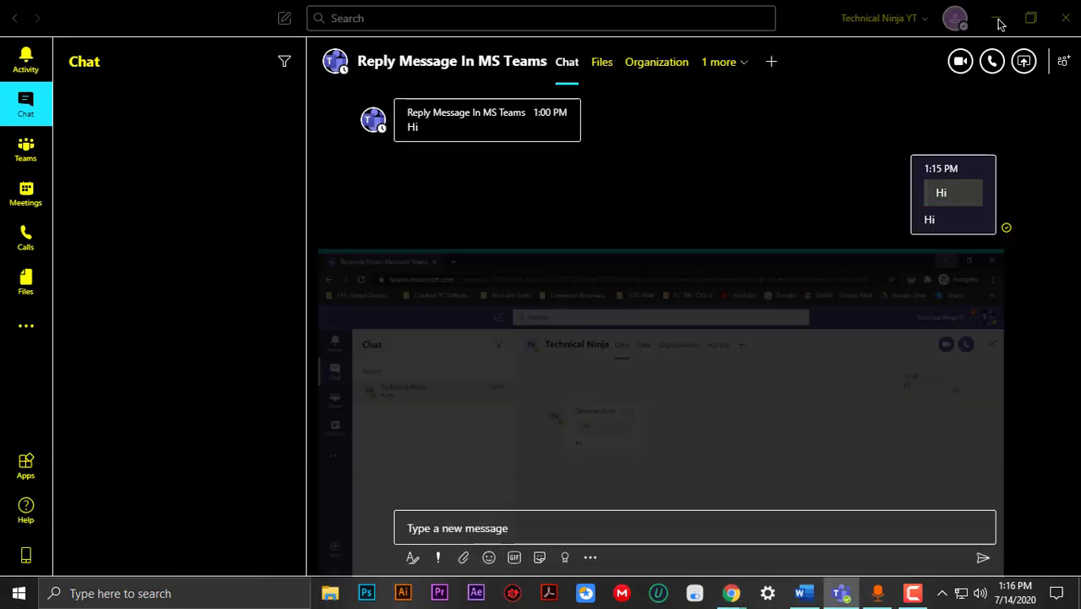
left_click(998, 23)
left_click(998, 23)
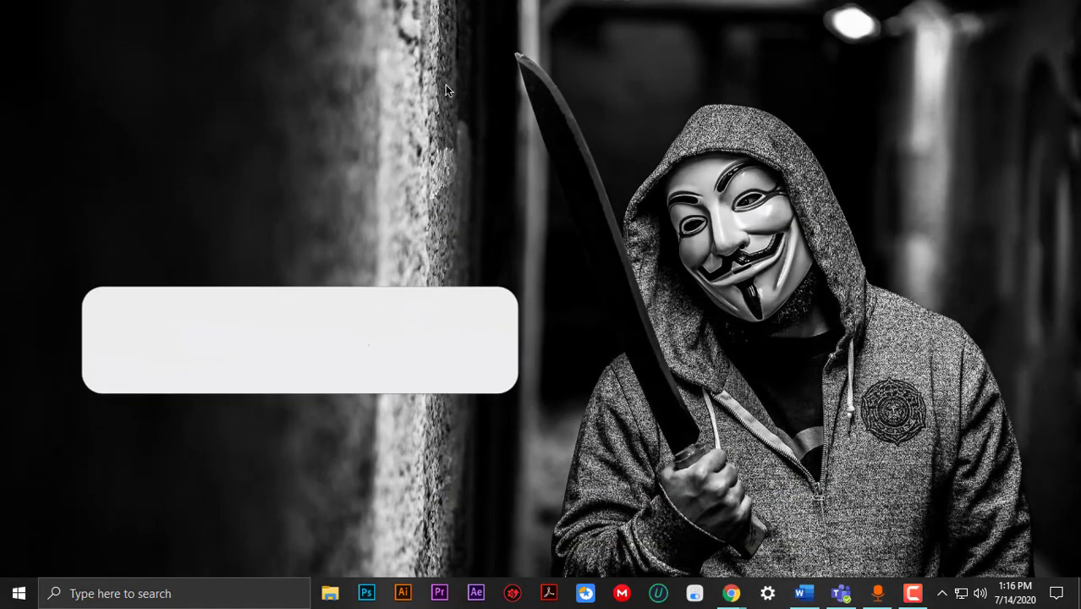